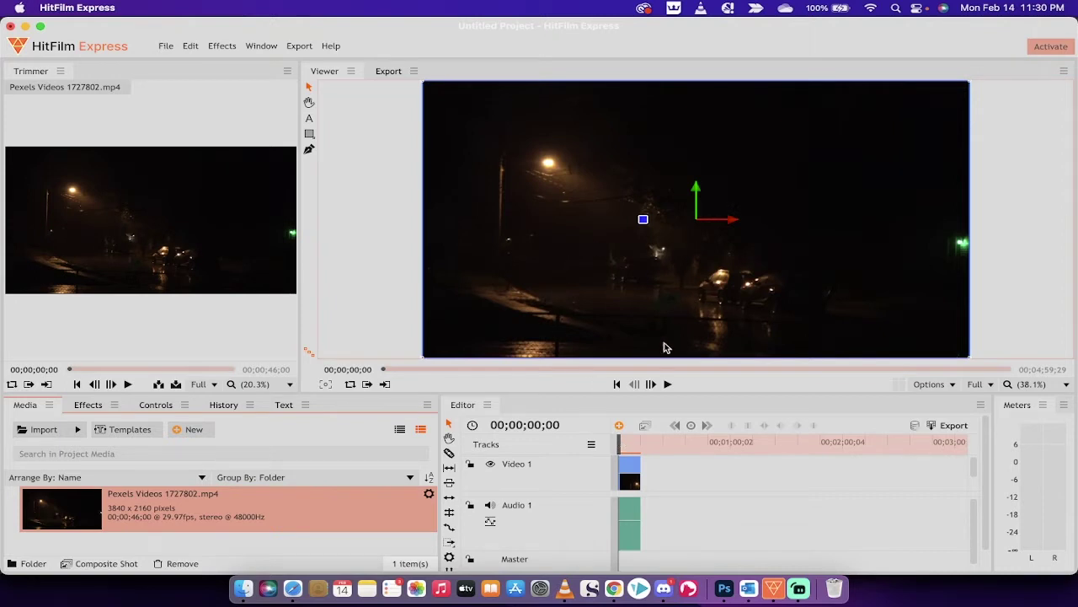
pyautogui.click(613, 439)
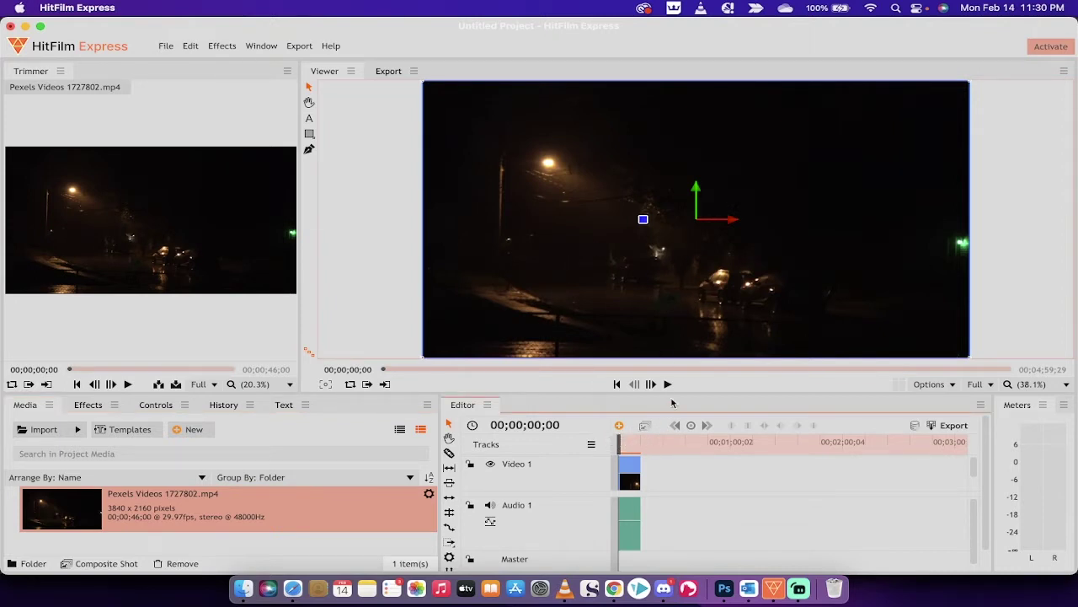
pyautogui.click(668, 384)
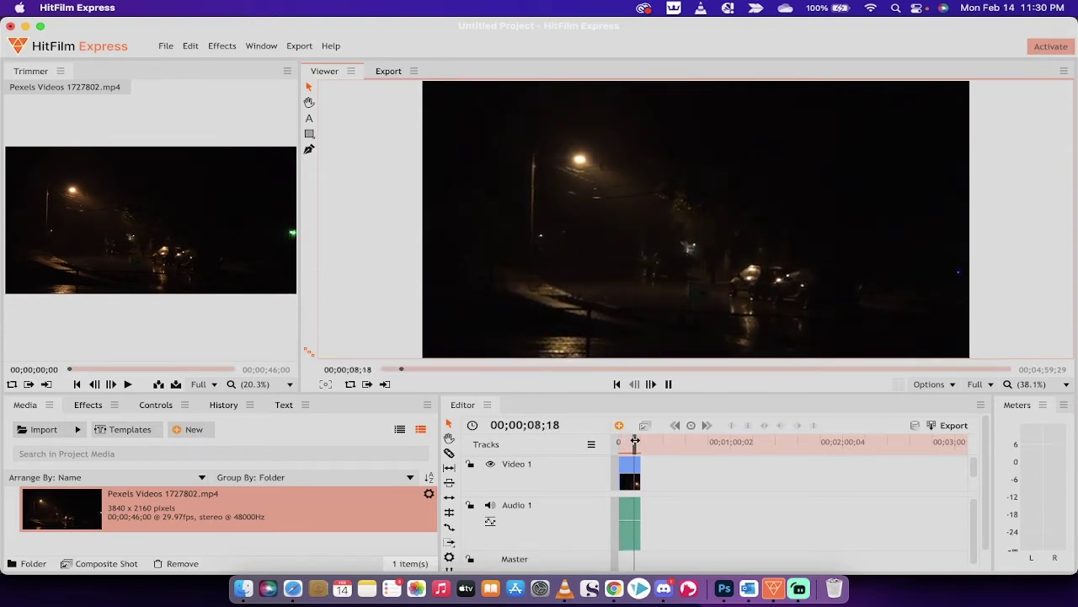
pyautogui.moveTo(632, 439); pyautogui.dragTo(618, 444)
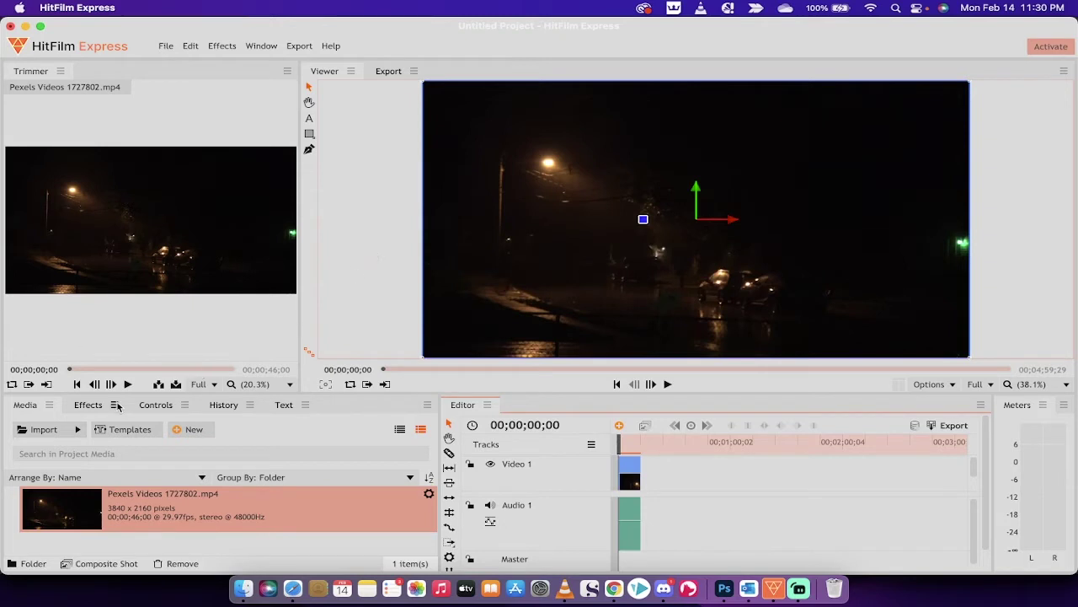
# - In Controls, select both Neon Glow and Levels Histogram and remove them from the street clip
pyautogui.click(88, 405)
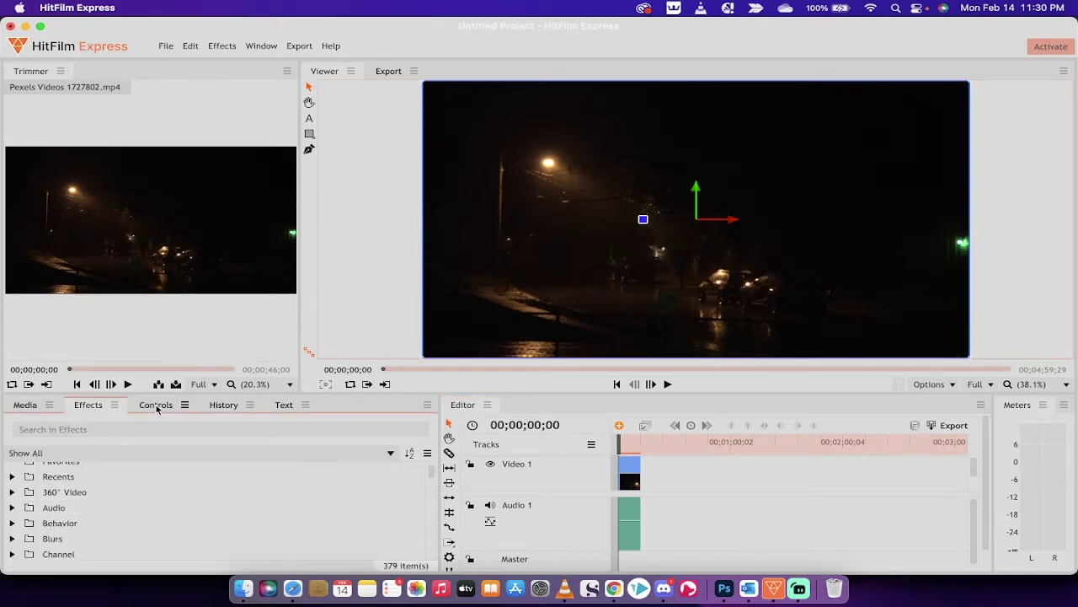
pyautogui.click(25, 405)
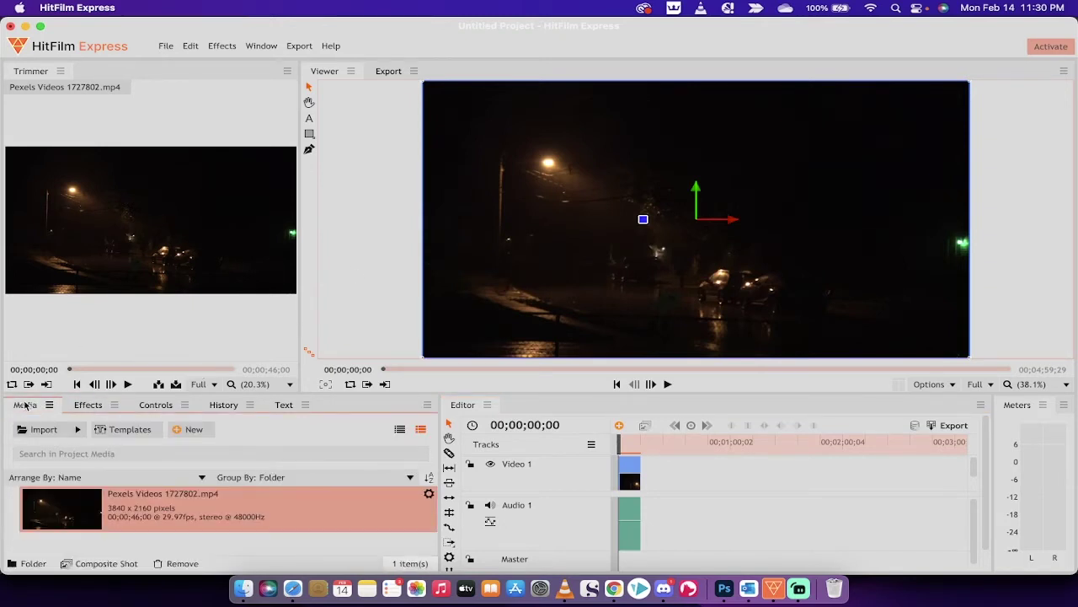
pyautogui.click(154, 405)
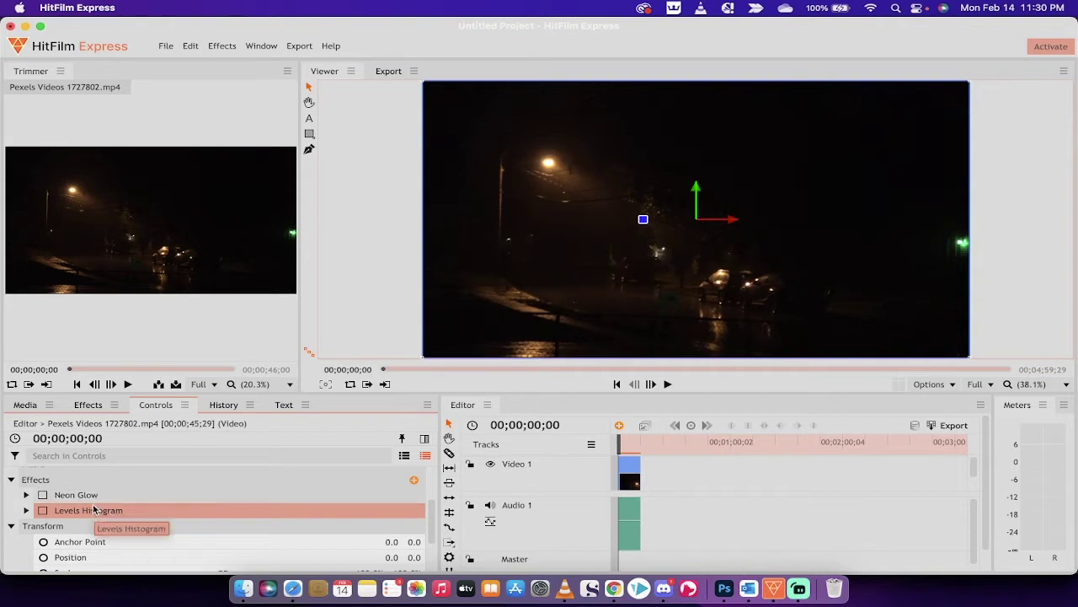
pyautogui.click(92, 495)
pyautogui.click(96, 501)
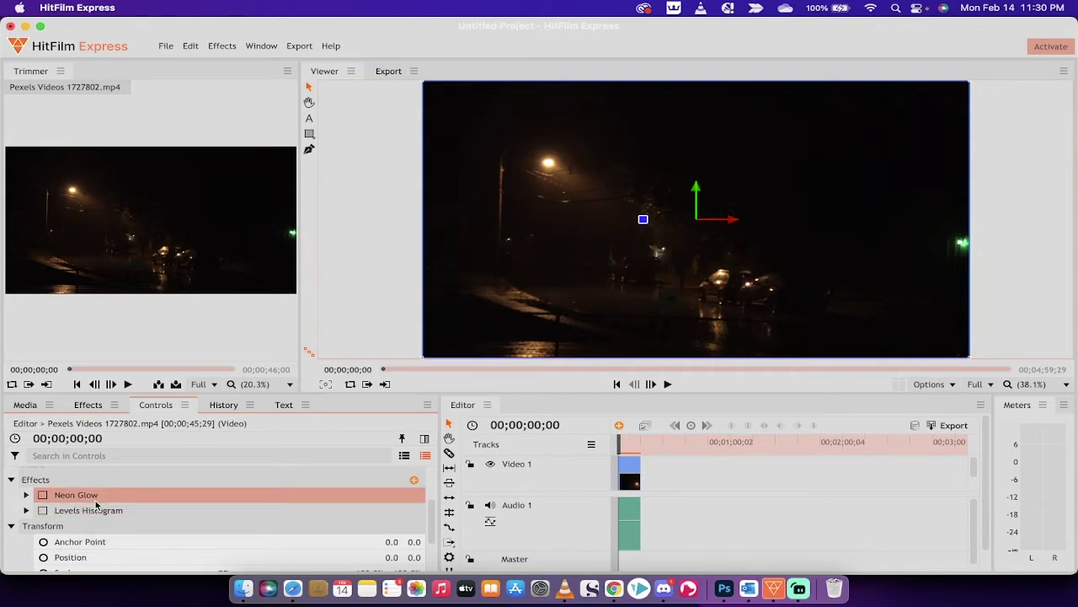
pyautogui.keyDown('shift'); pyautogui.click(97, 510); pyautogui.keyUp('shift')
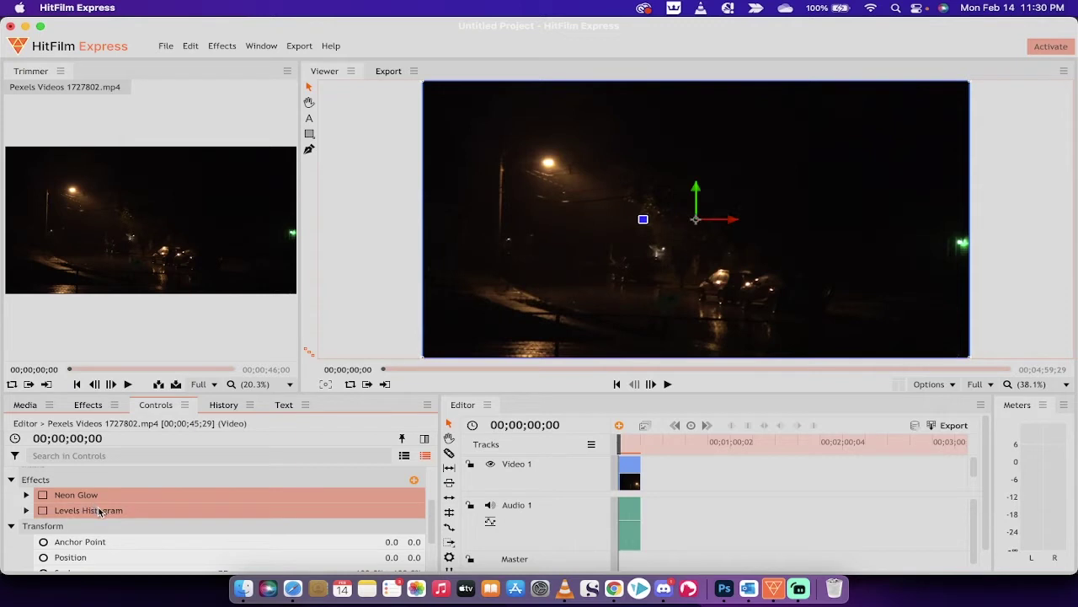
pyautogui.rightClick(99, 510)
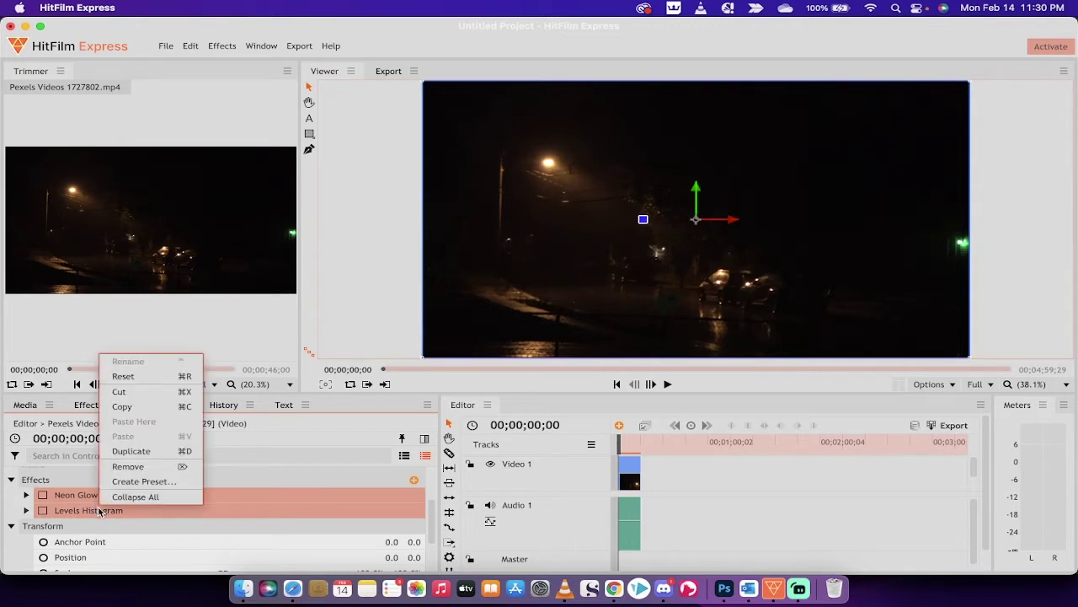
pyautogui.click(141, 468)
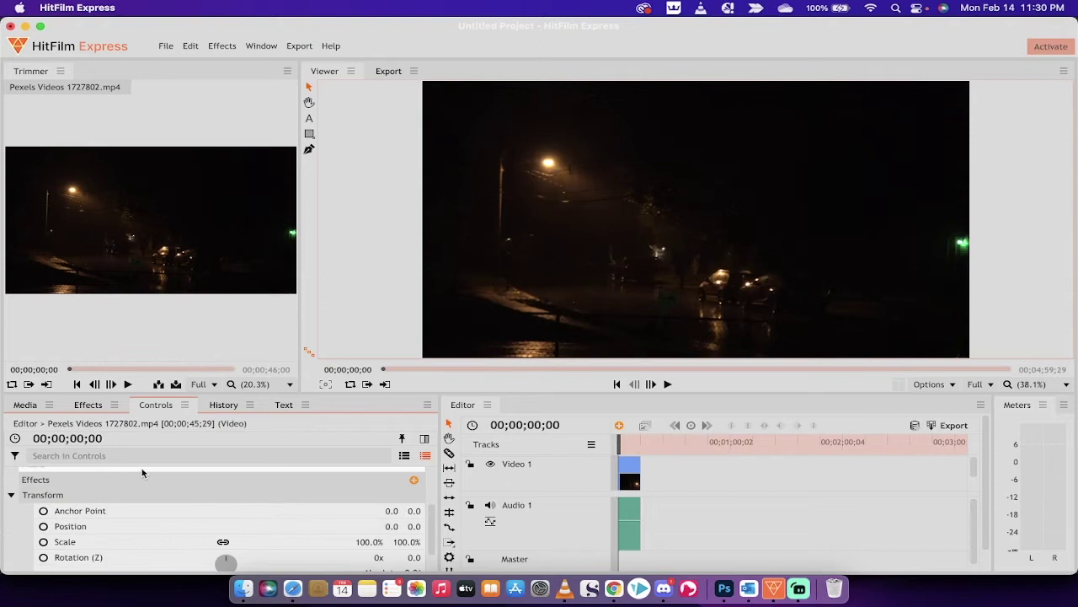
# - Search the effects library for 'leve' and pick Color Correction > Levels Histogram
pyautogui.click(88, 405)
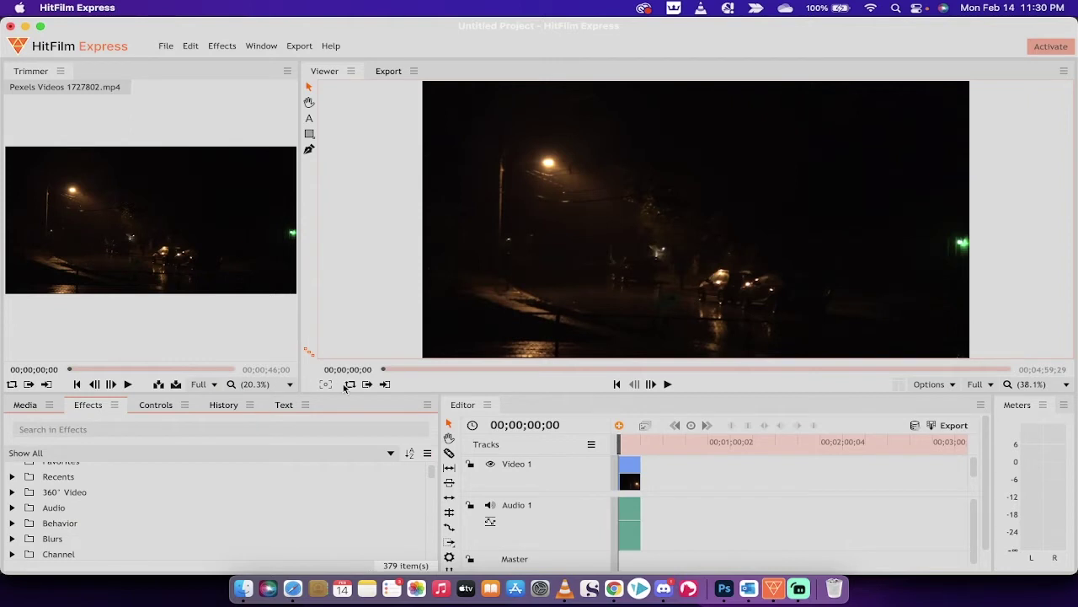
pyautogui.moveTo(340, 390); pyautogui.dragTo(341, 372)
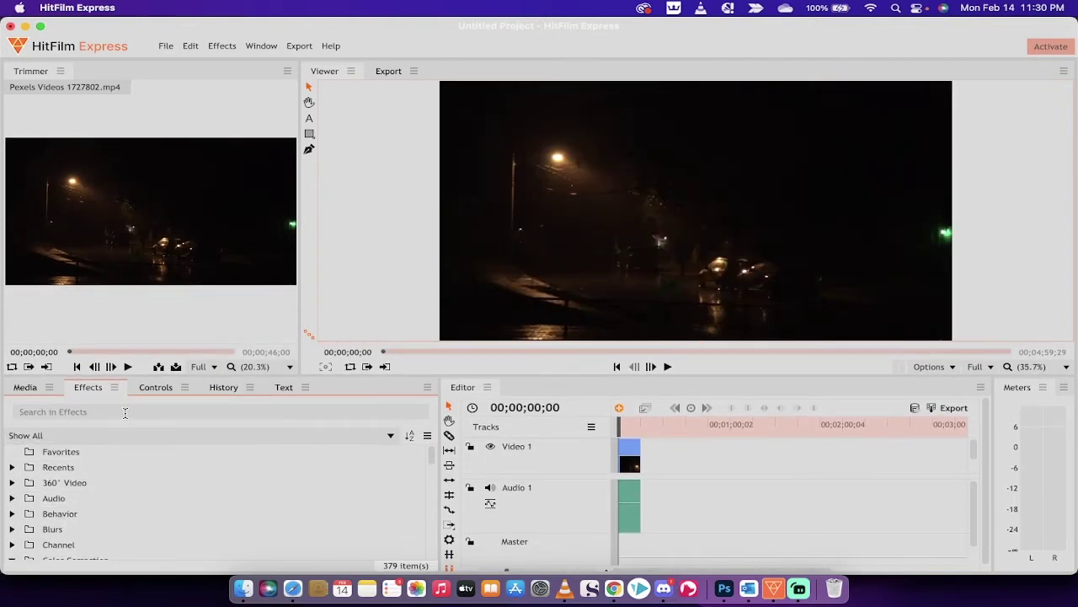
pyautogui.click(129, 409)
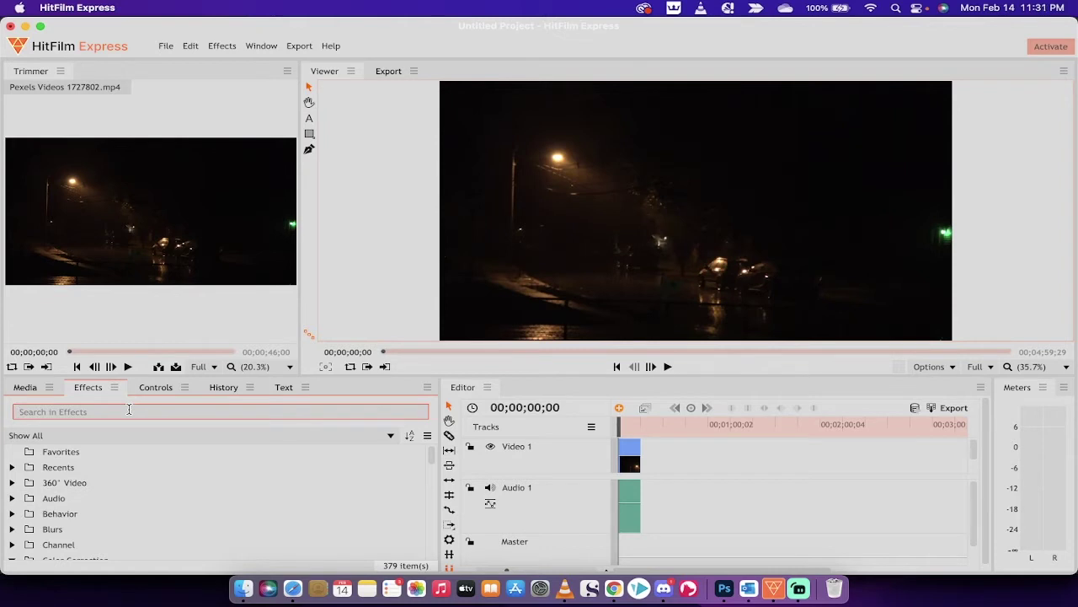
pyautogui.write('leve')
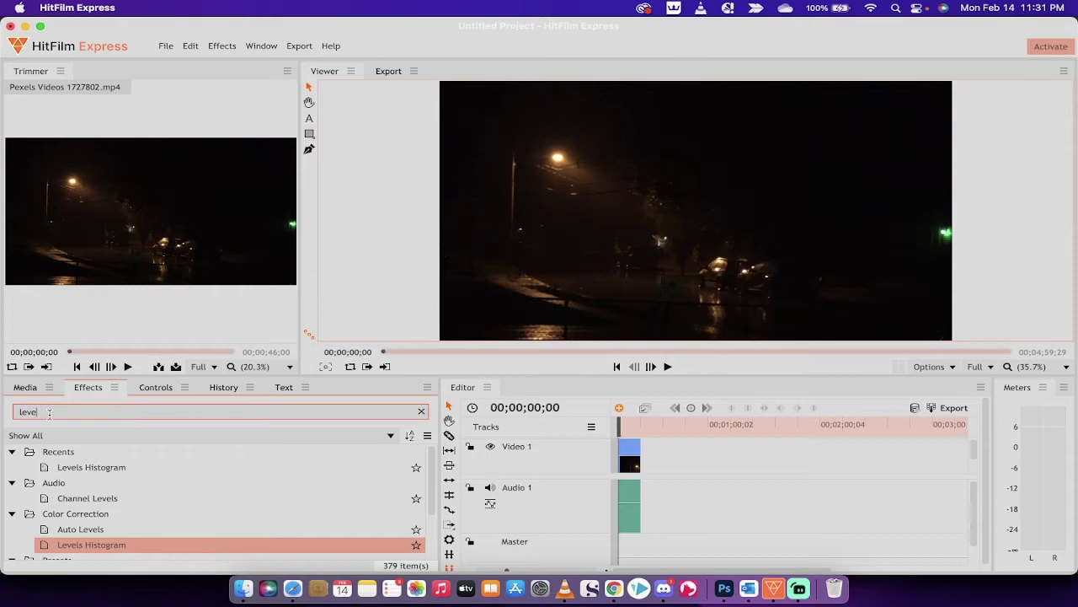
pyautogui.click(82, 467)
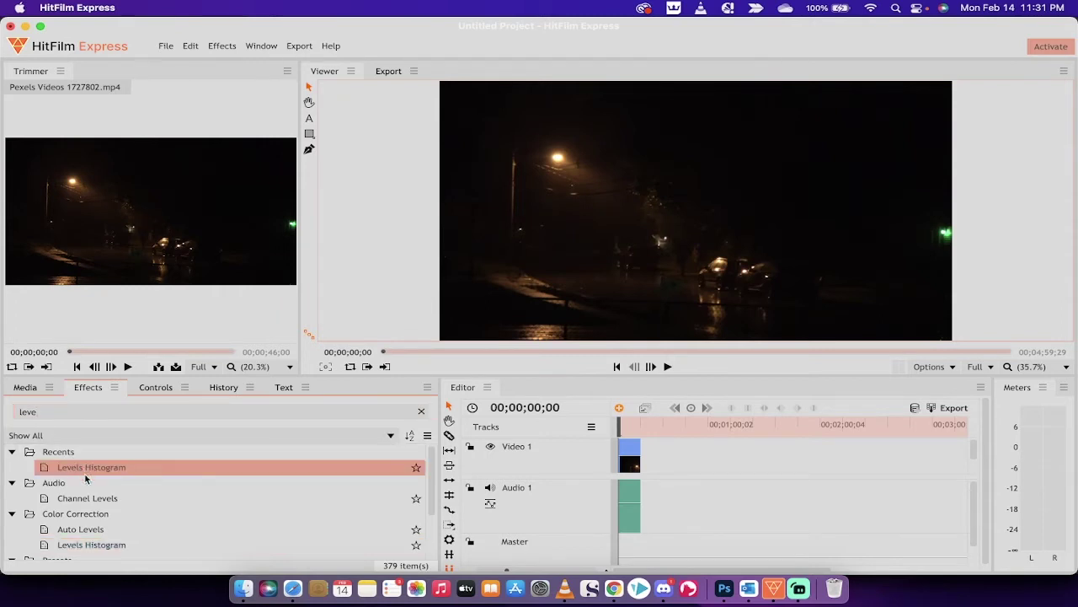
pyautogui.scroll(-2, 104, 517)
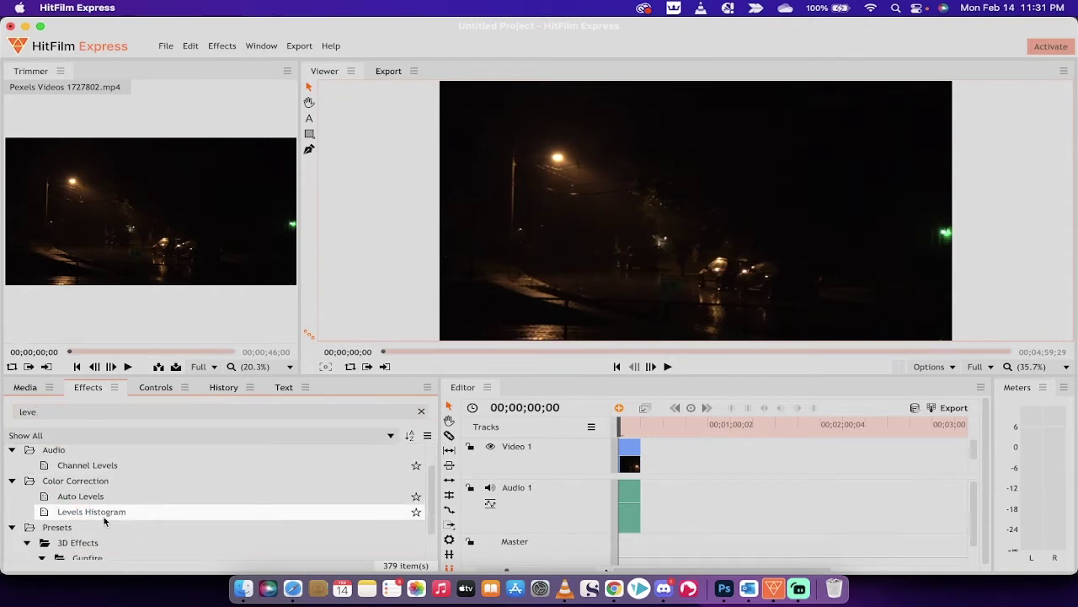
pyautogui.click(95, 513)
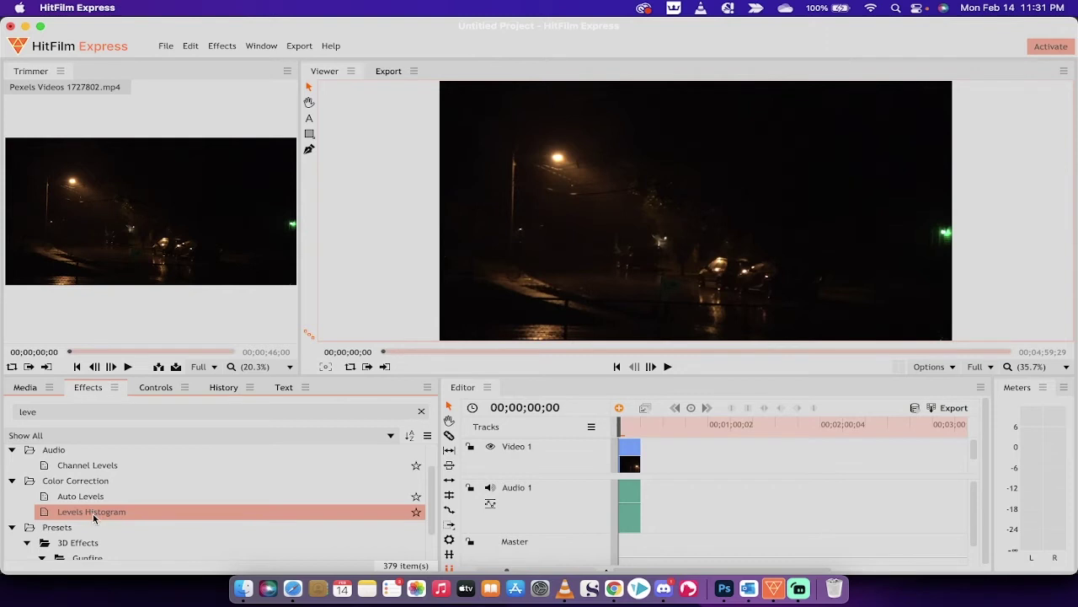
# - Select the street clip and enlarge the lower panel to show its Levels Histogram controls
pyautogui.click(630, 455)
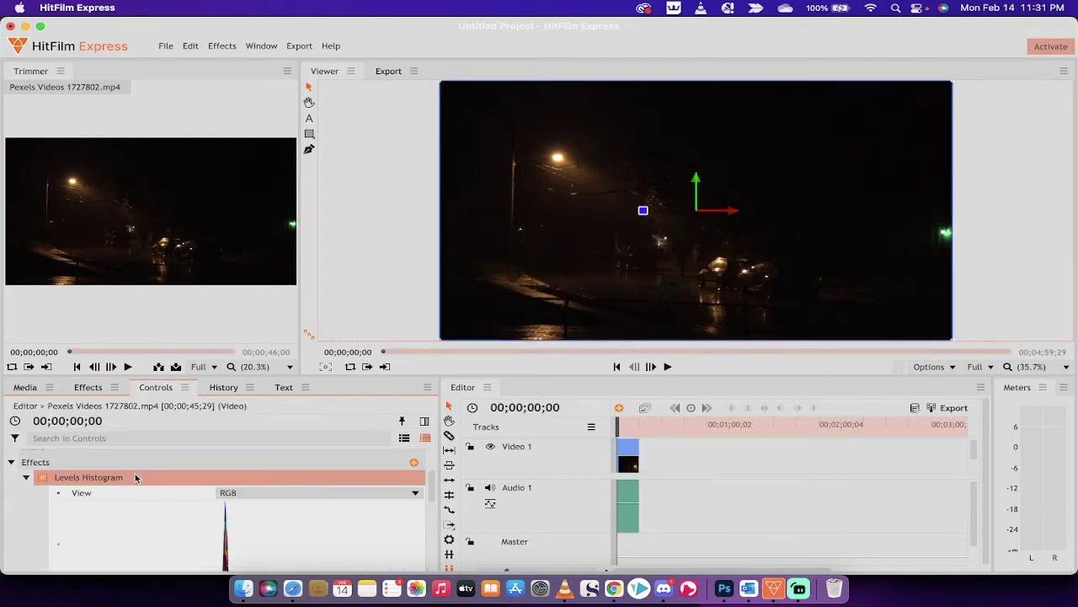
pyautogui.scroll(-2, 120, 485)
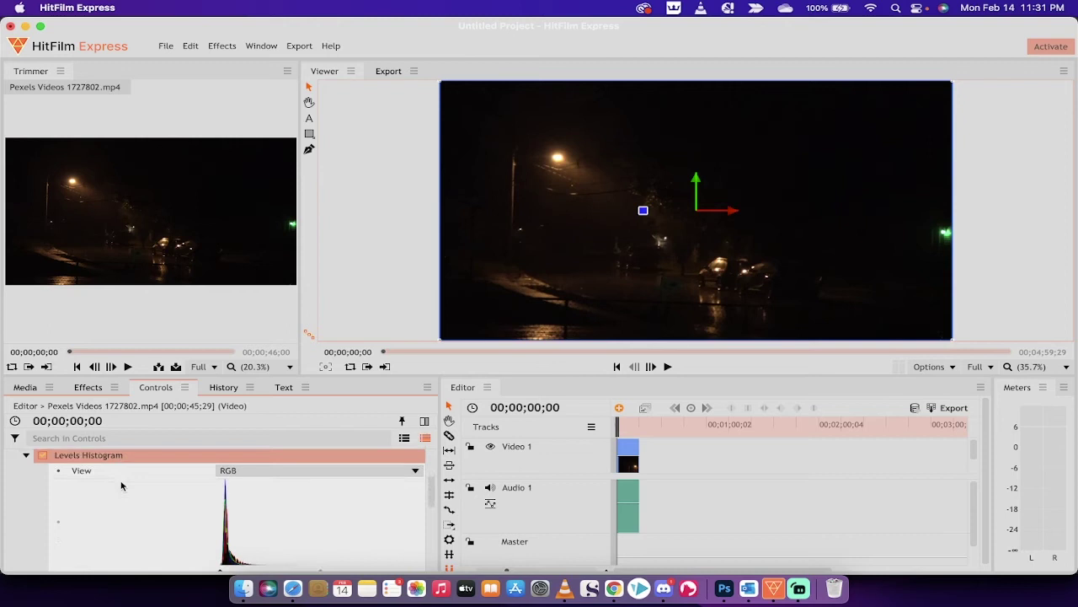
pyautogui.scroll(-2, 121, 486)
pyautogui.scroll(-1, 121, 485)
pyautogui.scroll(-1, 121, 485)
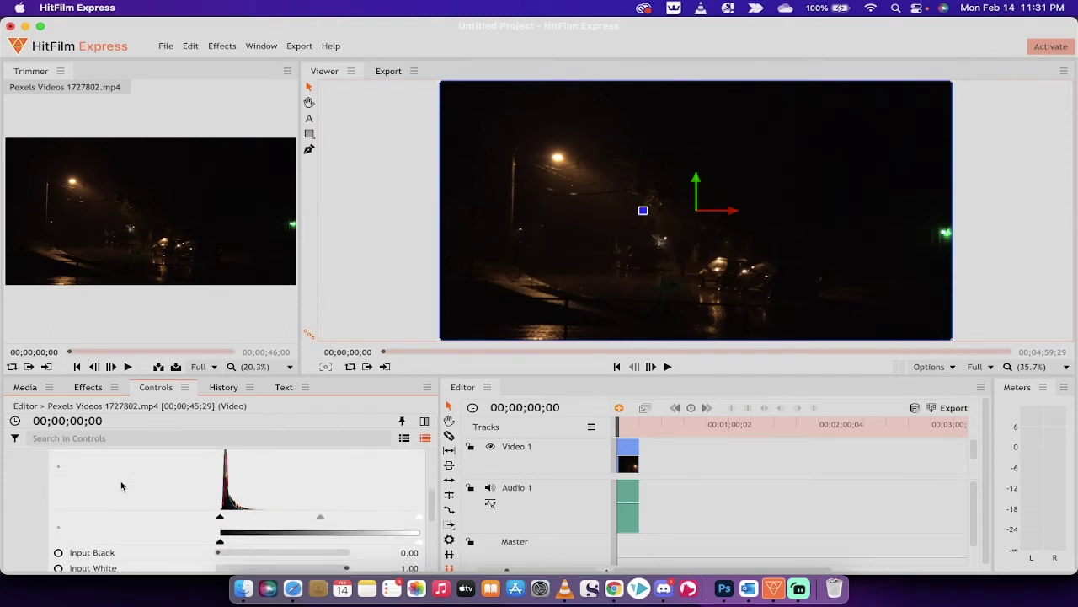
pyautogui.scroll(-1, 120, 486)
pyautogui.scroll(1, 120, 485)
pyautogui.scroll(2, 120, 485)
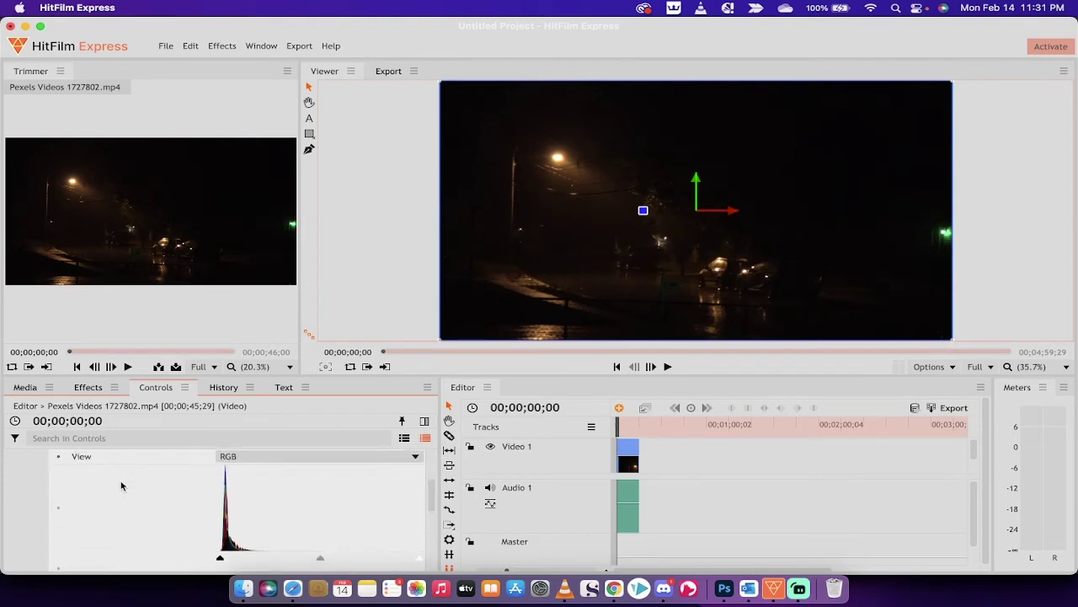
pyautogui.scroll(1, 120, 486)
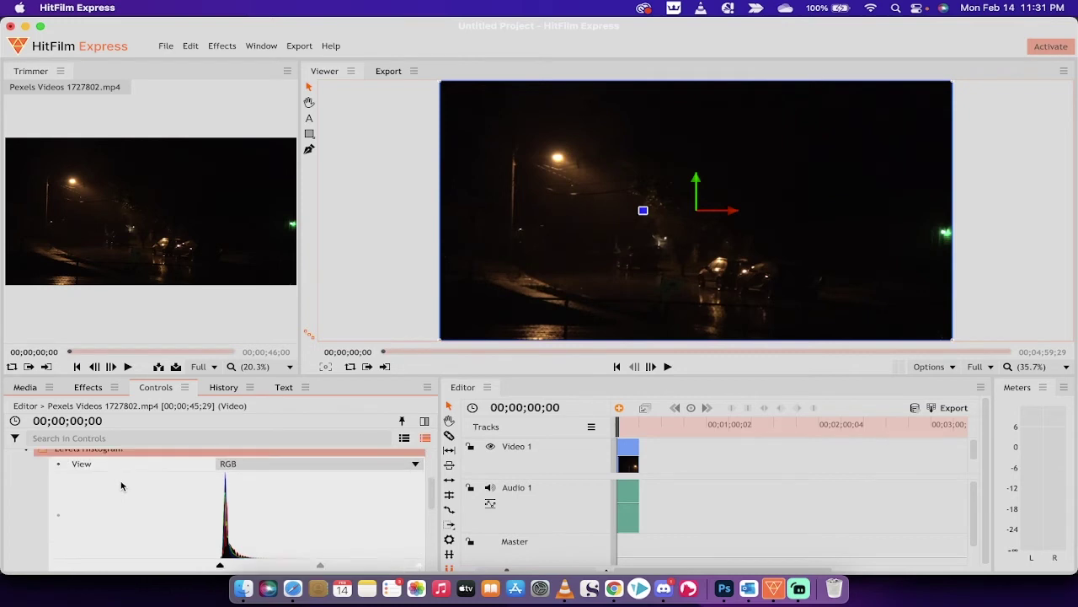
pyautogui.scroll(1, 131, 459)
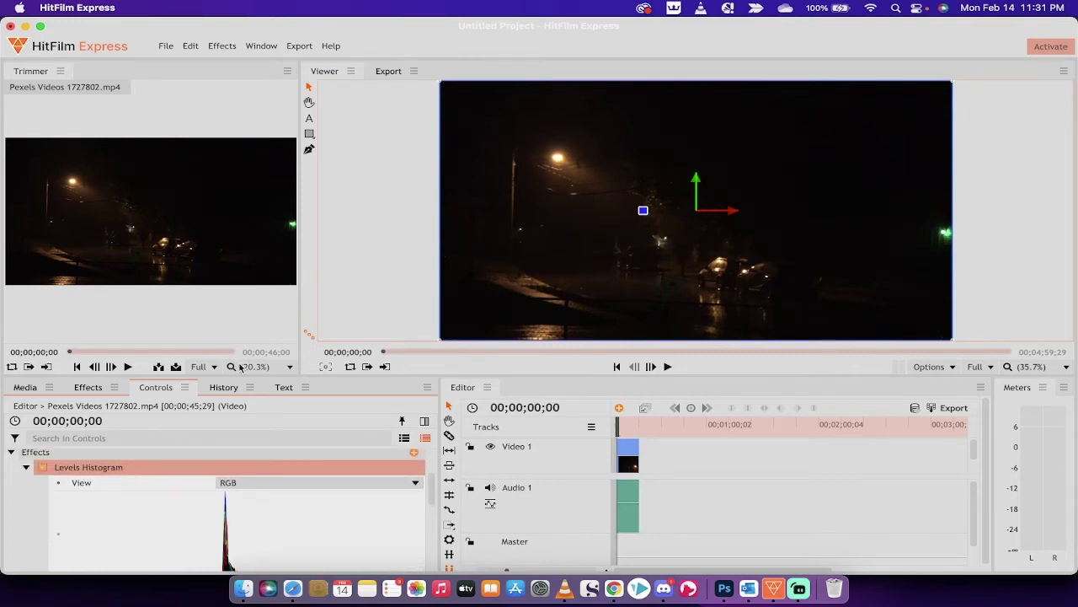
pyautogui.moveTo(313, 373); pyautogui.dragTo(313, 325)
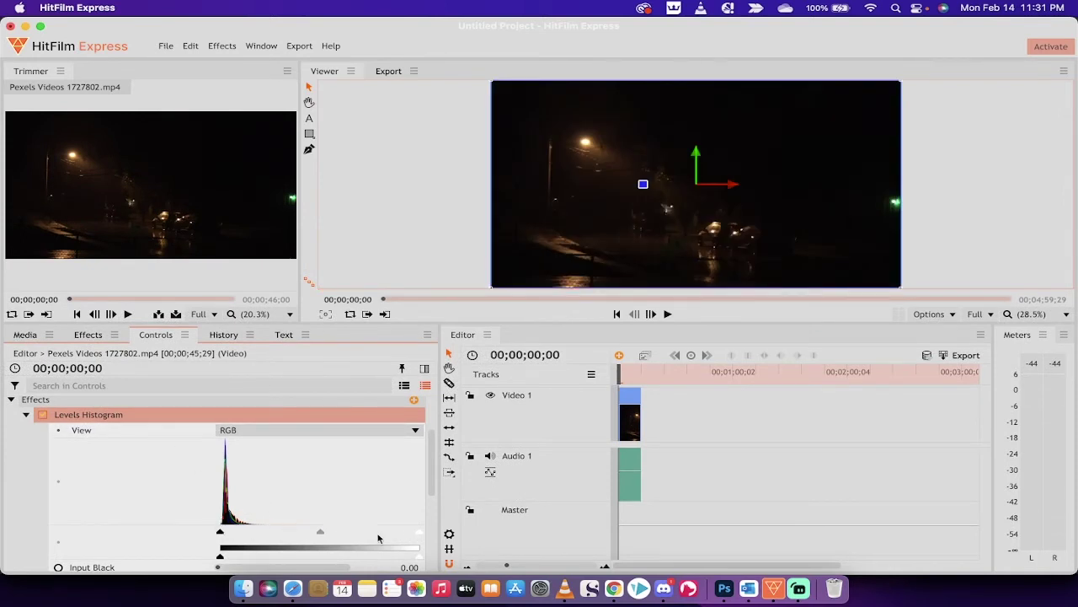
# - Brighten the footage by moving the Levels white input and midtone triangles left
pyautogui.moveTo(220, 535); pyautogui.dragTo(261, 536)
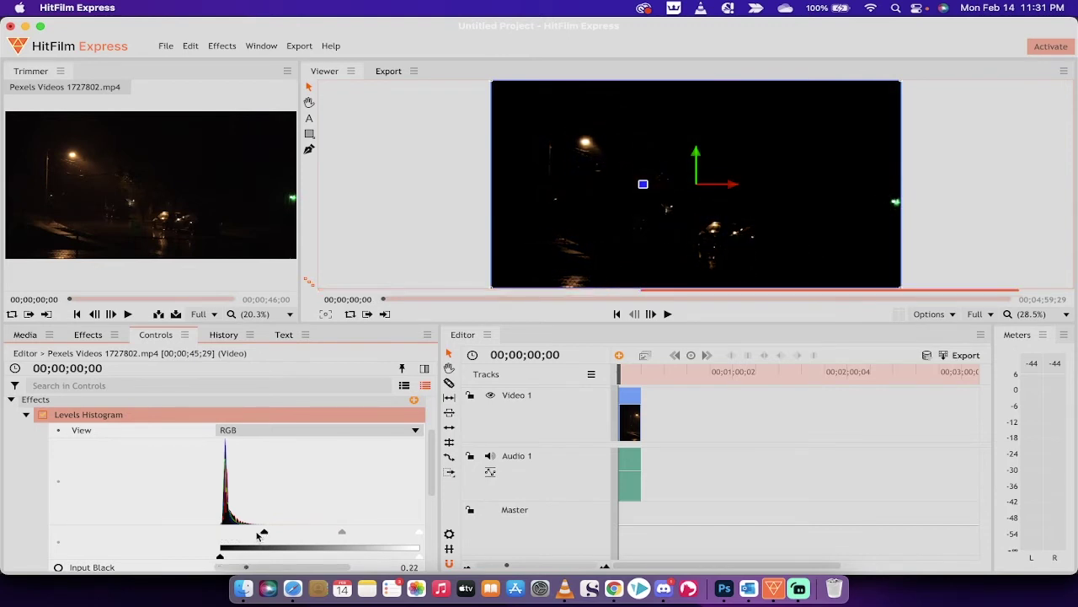
pyautogui.moveTo(262, 536); pyautogui.dragTo(220, 534)
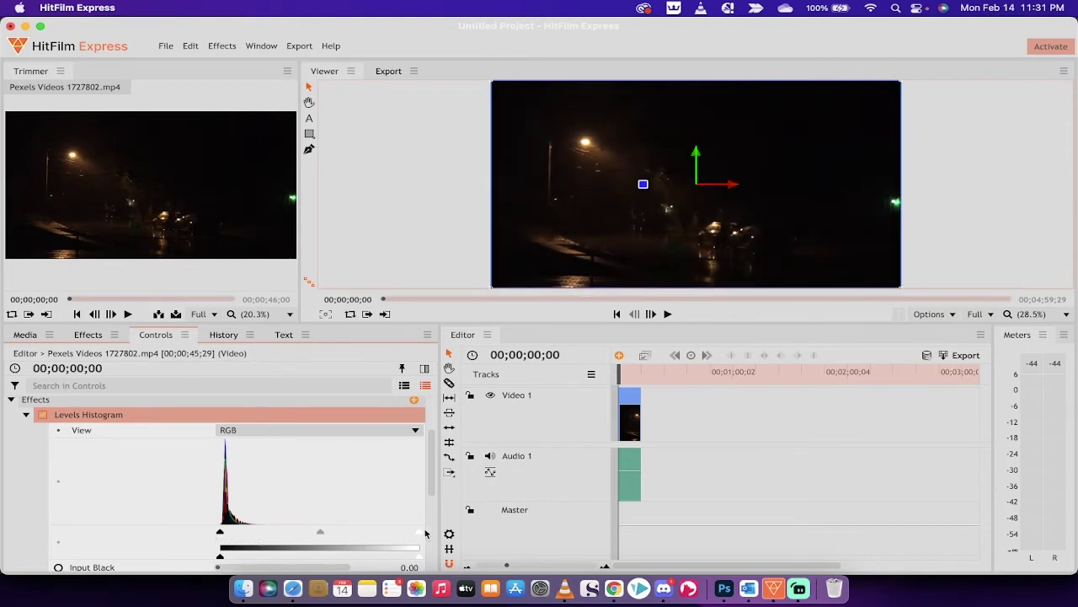
pyautogui.moveTo(421, 535); pyautogui.dragTo(390, 534)
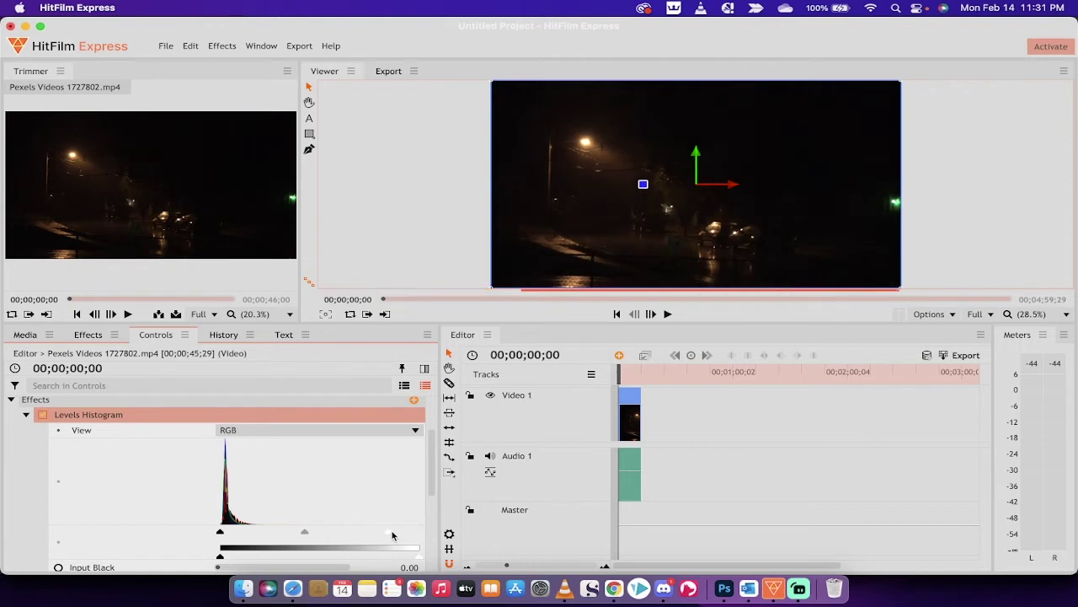
pyautogui.moveTo(305, 534); pyautogui.dragTo(283, 534)
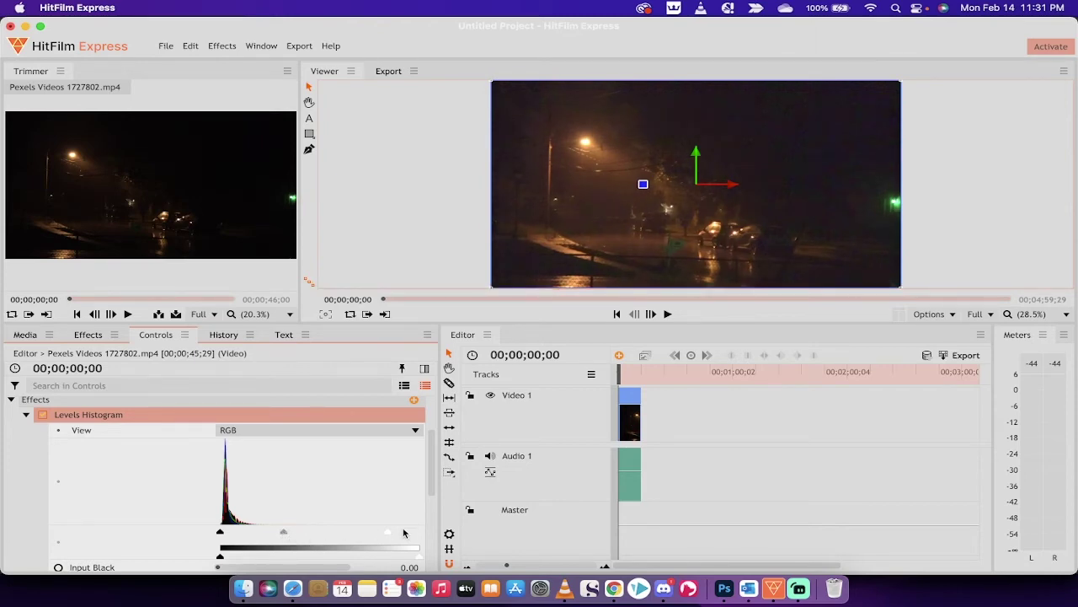
pyautogui.moveTo(389, 537); pyautogui.dragTo(329, 540)
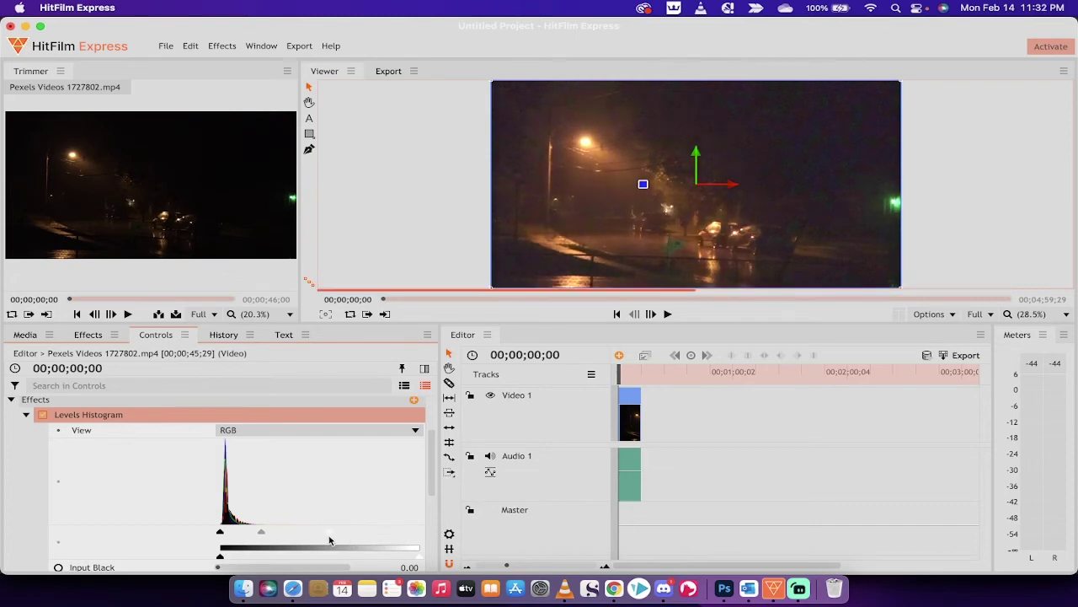
pyautogui.click(42, 416)
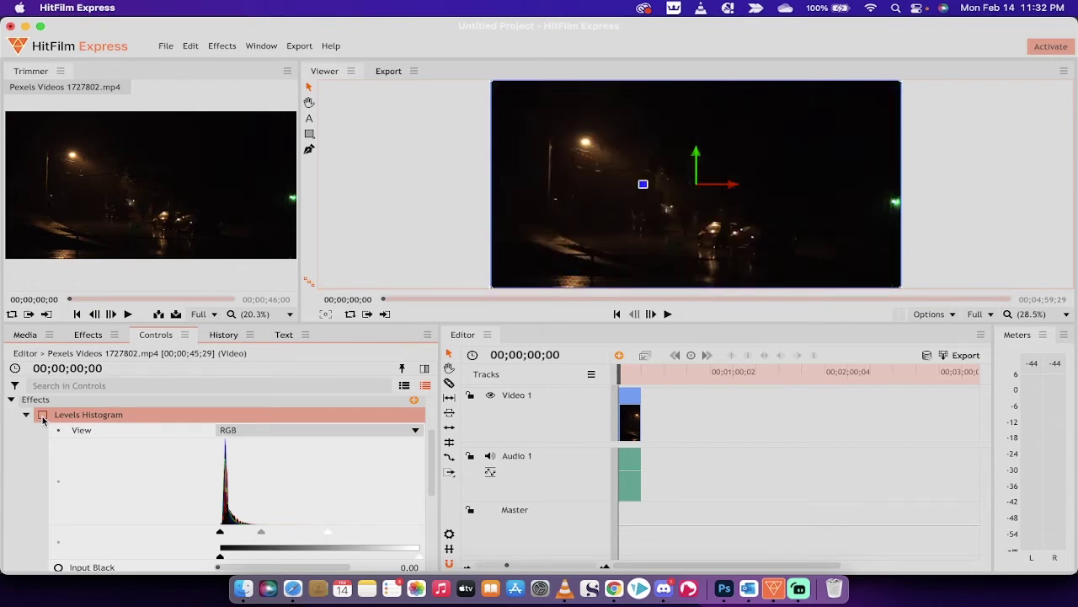
pyautogui.click(43, 416)
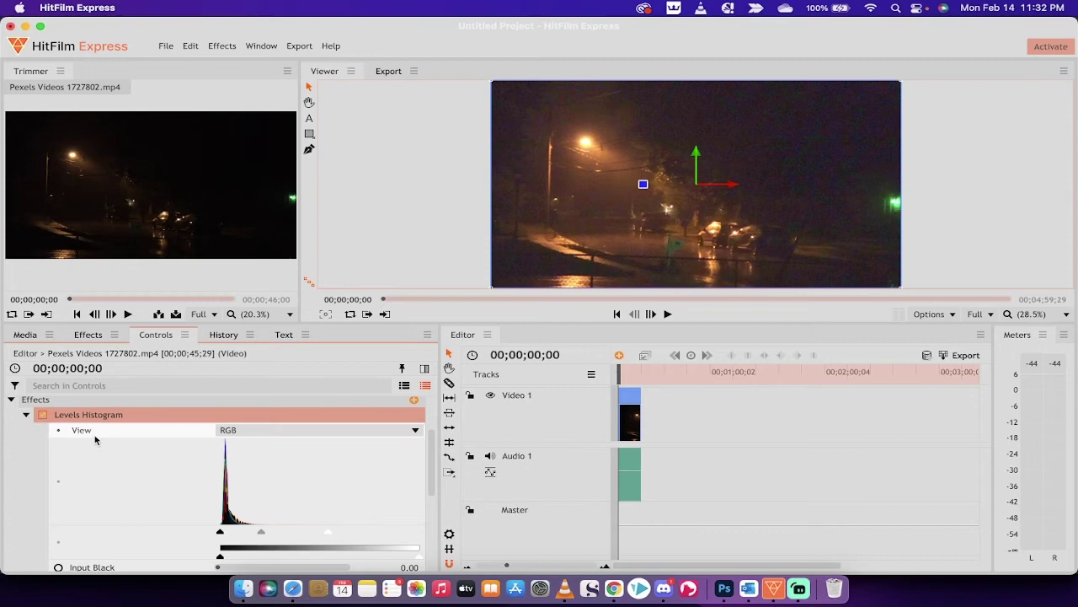
pyautogui.moveTo(133, 414)
pyautogui.mouseDown()
pyautogui.moveTo(170, 455)
pyautogui.moveTo(236, 453)
pyautogui.mouseUp()
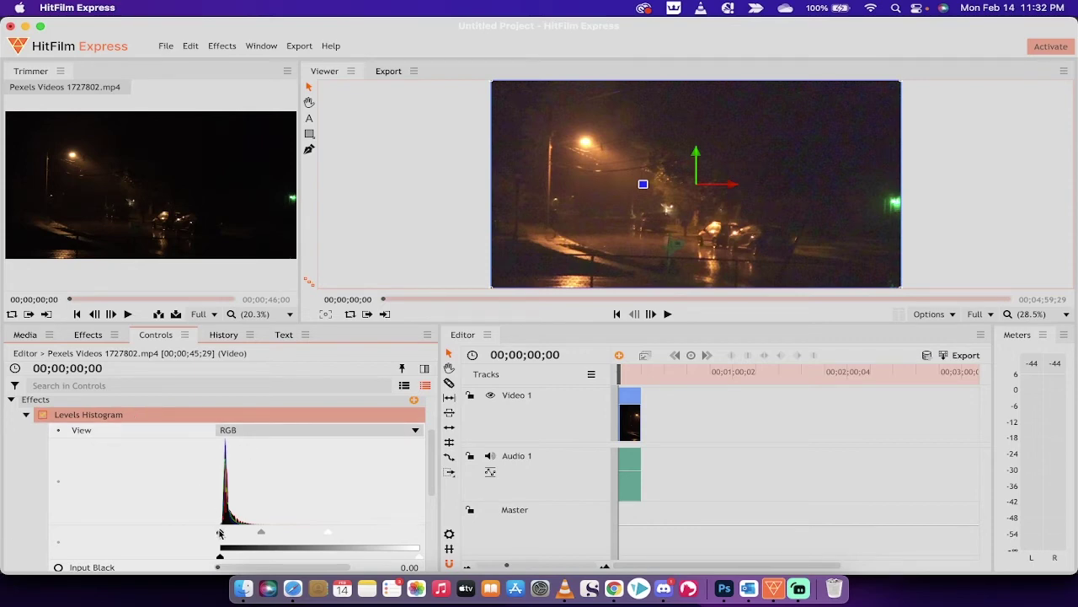
pyautogui.moveTo(220, 532); pyautogui.dragTo(217, 532)
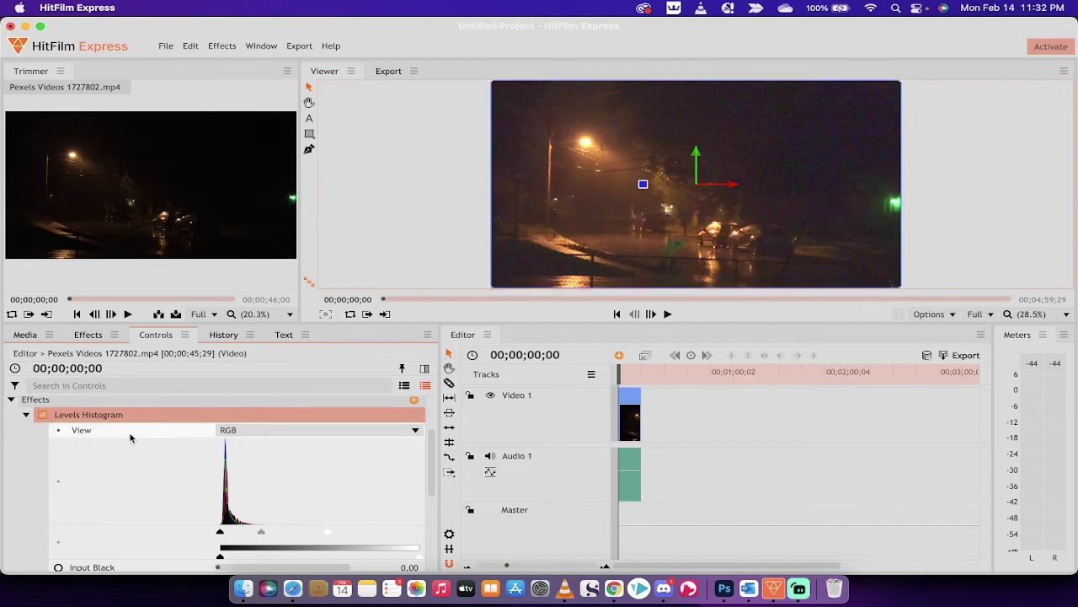
pyautogui.click(43, 414)
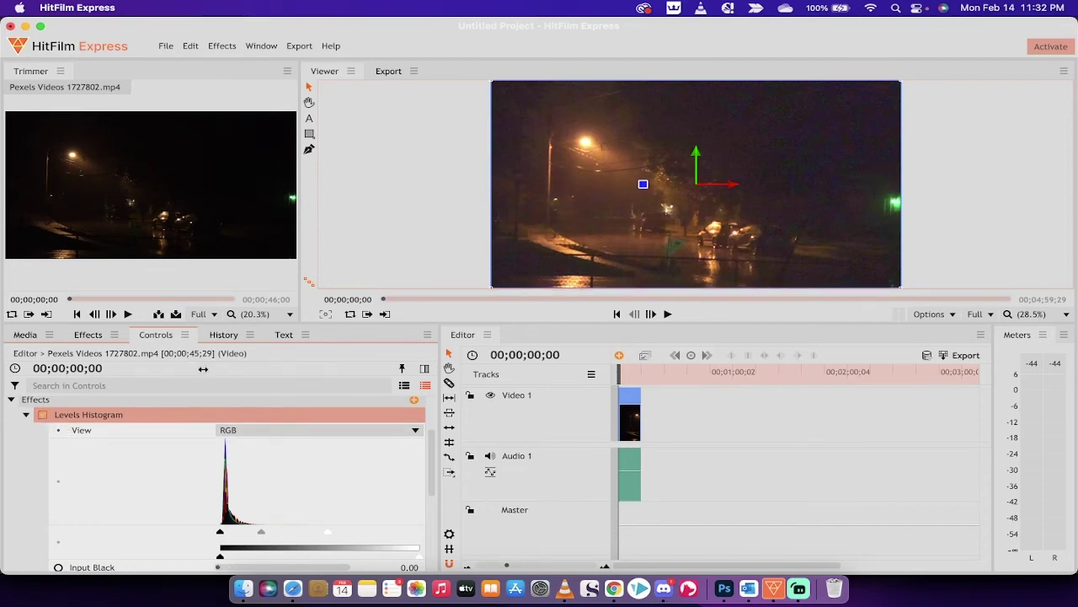
# - Search the effects for 'neon' and apply Lights & Flares > Neon Glow to the street clip
pyautogui.click(88, 336)
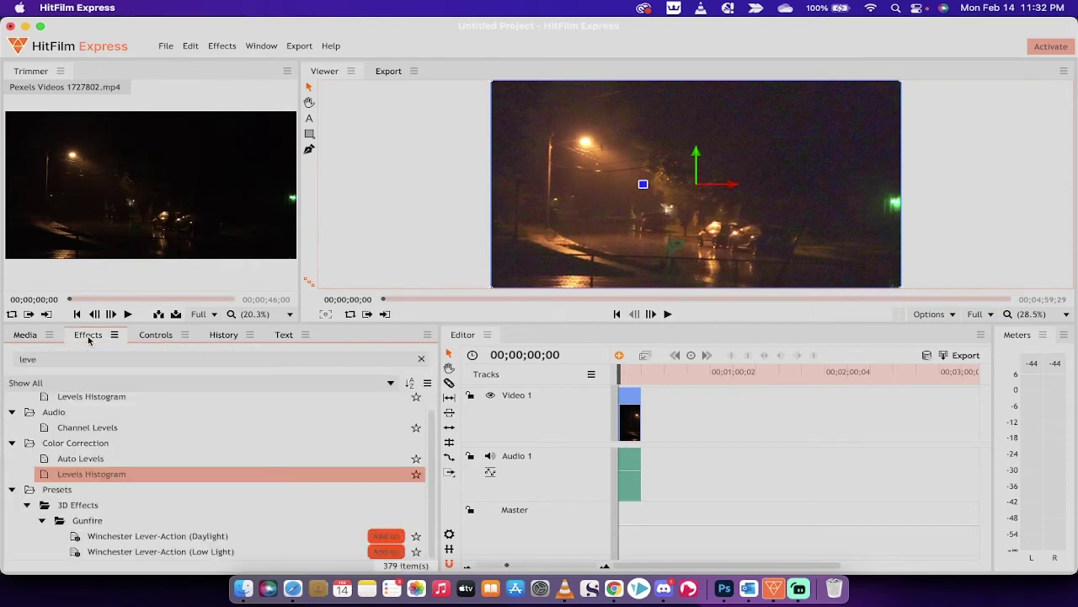
pyautogui.doubleClick(109, 356)
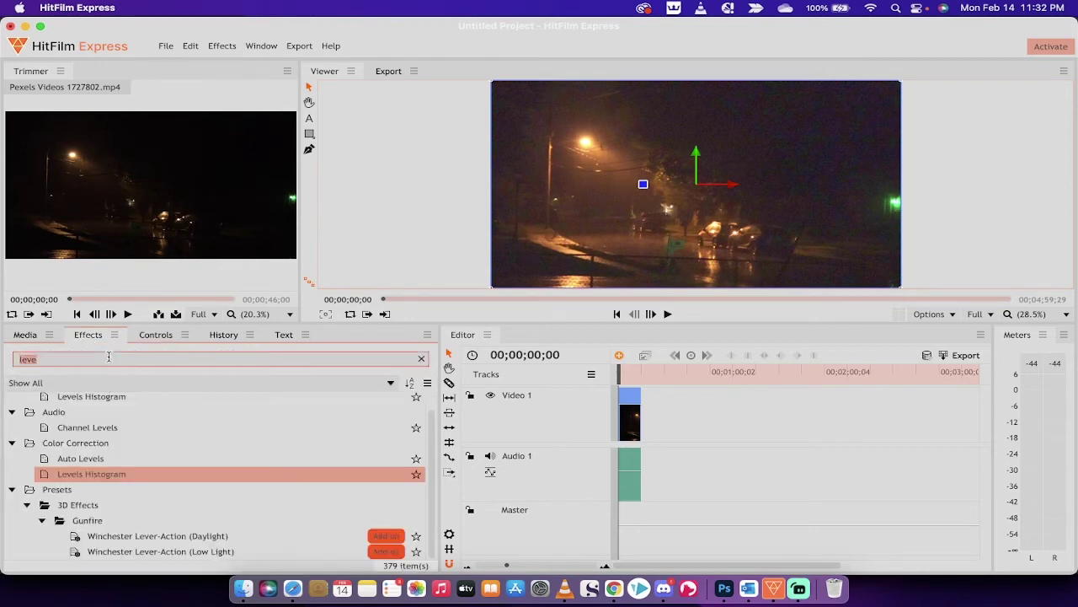
pyautogui.write('ne')
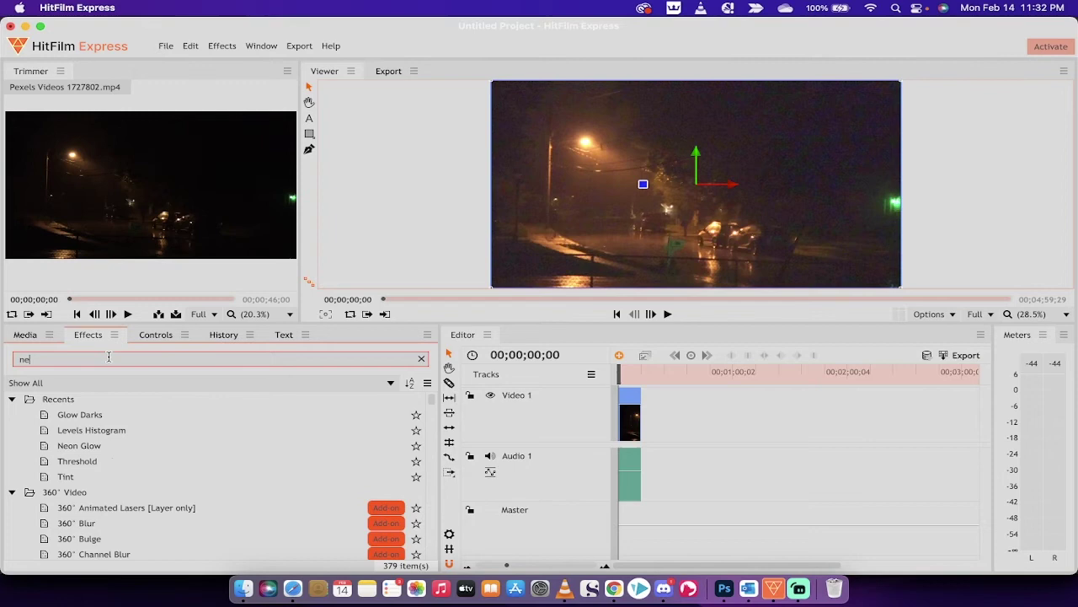
pyautogui.write('on')
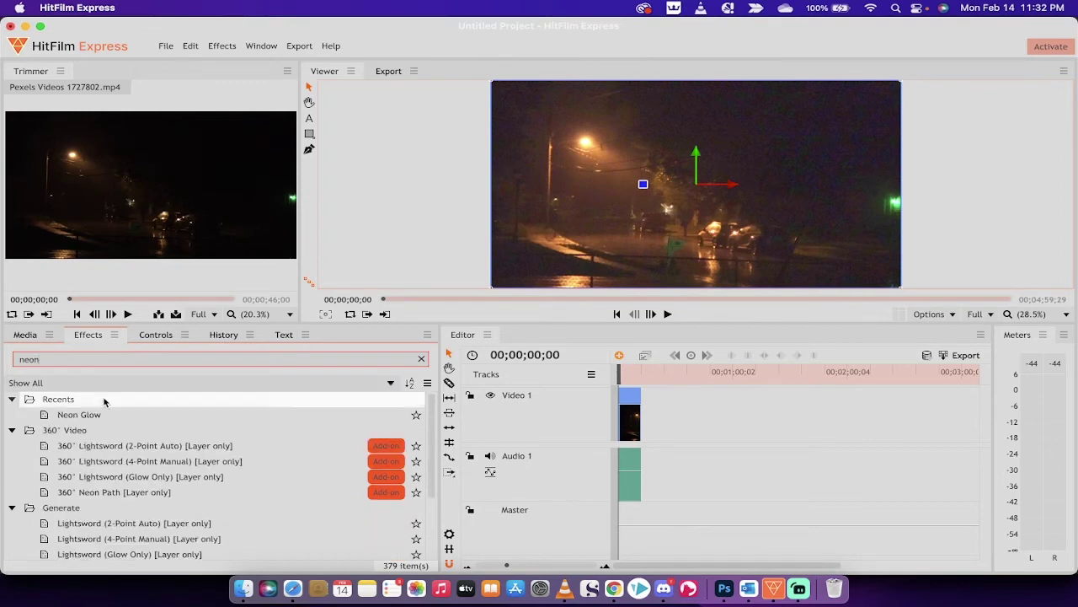
pyautogui.scroll(-2, 103, 445)
pyautogui.scroll(2, 96, 426)
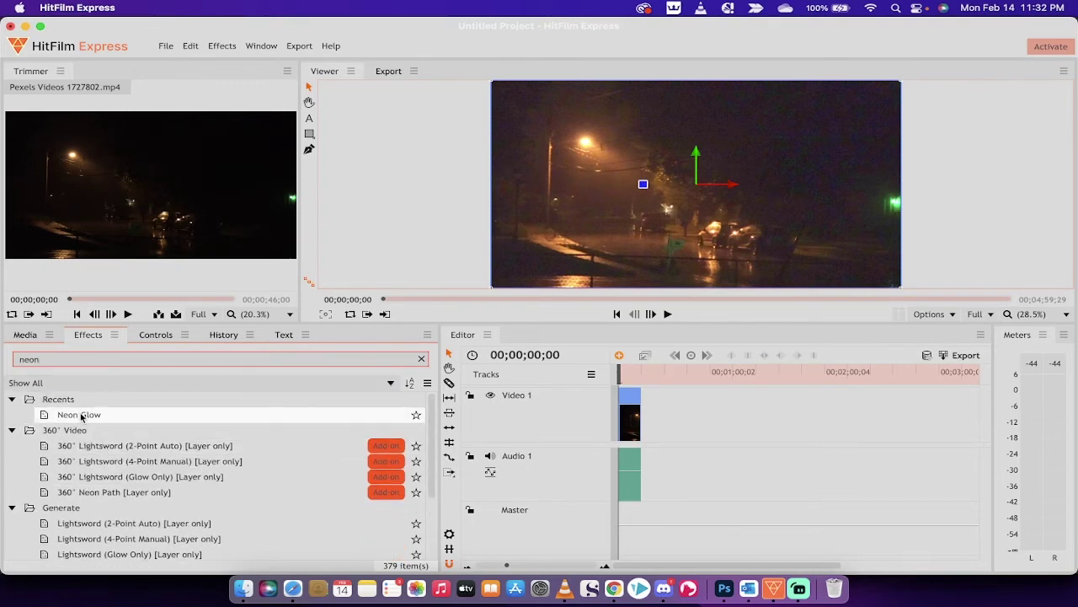
pyautogui.click(126, 412)
pyautogui.scroll(-3, 105, 447)
pyautogui.scroll(3, 108, 471)
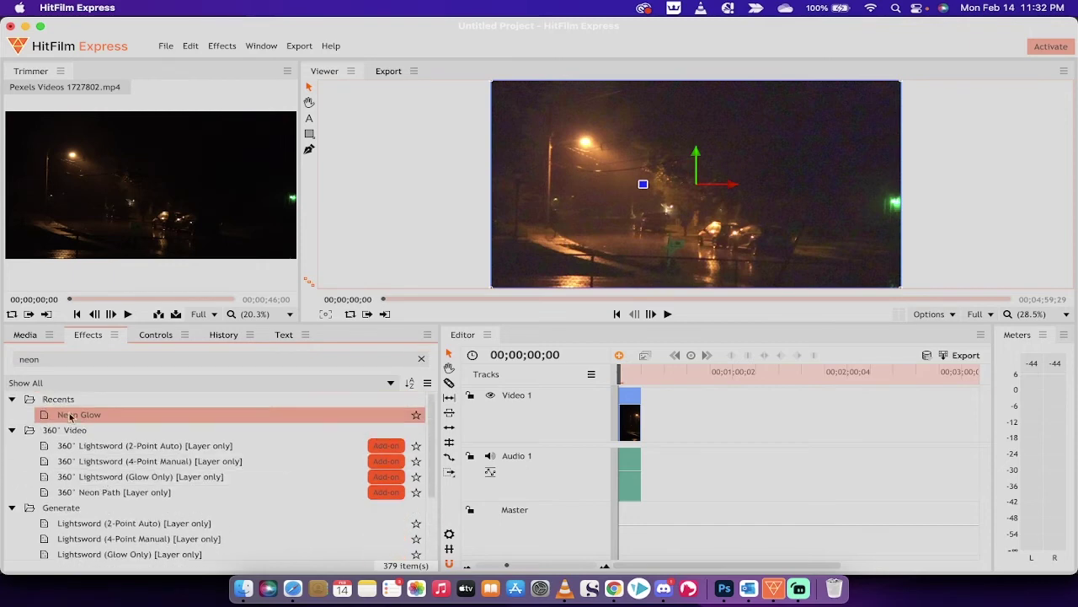
pyautogui.scroll(-3, 142, 498)
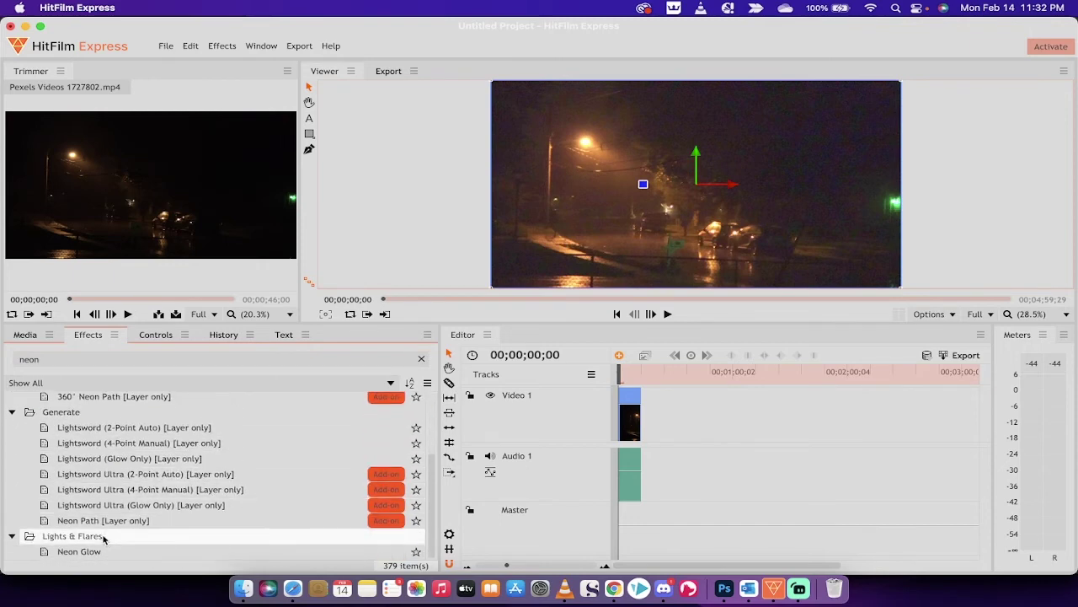
pyautogui.click(80, 554)
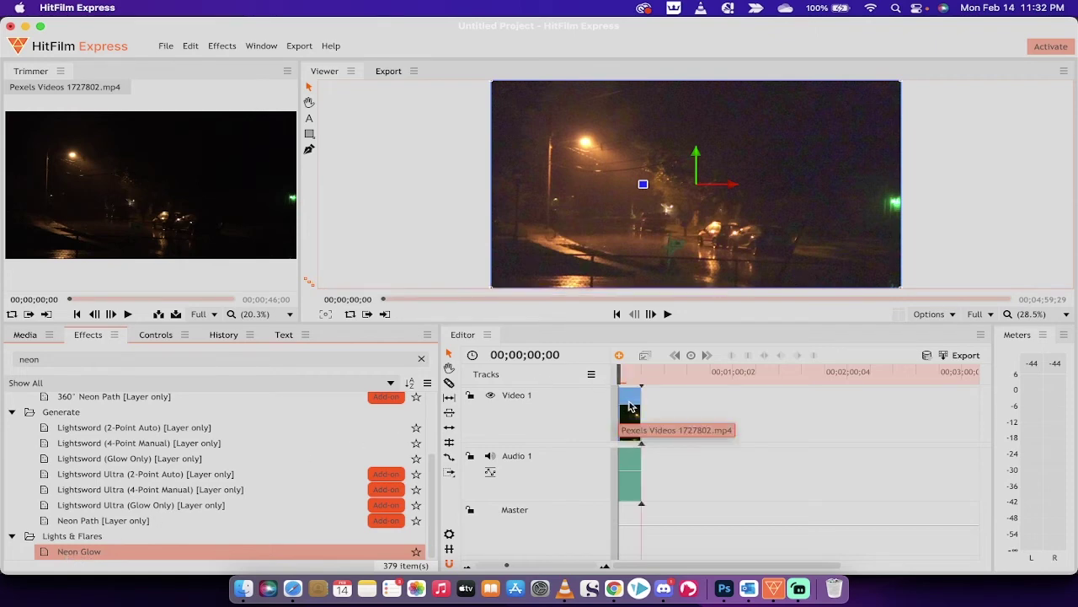
pyautogui.moveTo(631, 407); pyautogui.dragTo(630, 407)
pyautogui.scroll(-2, 71, 524)
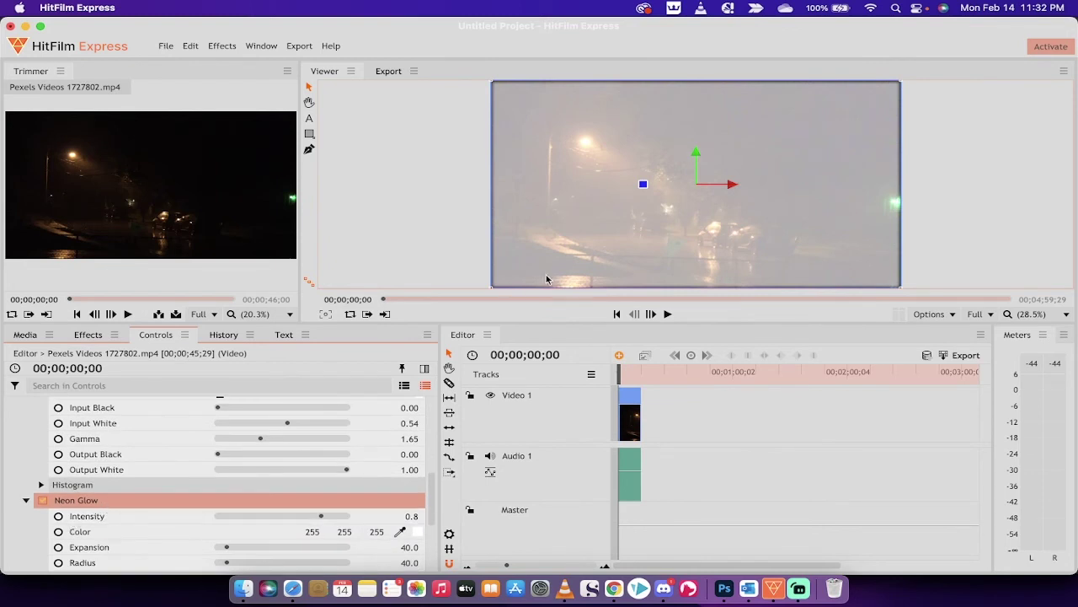
# - Change the Neon Glow blend mode from its default to Overlay
pyautogui.scroll(-2, 137, 506)
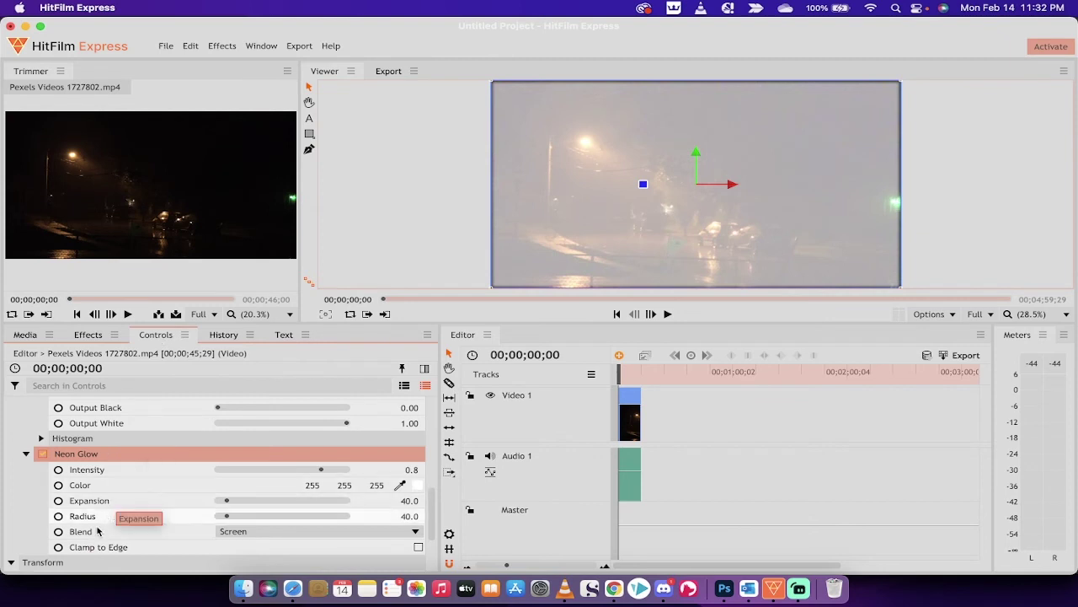
pyautogui.click(245, 533)
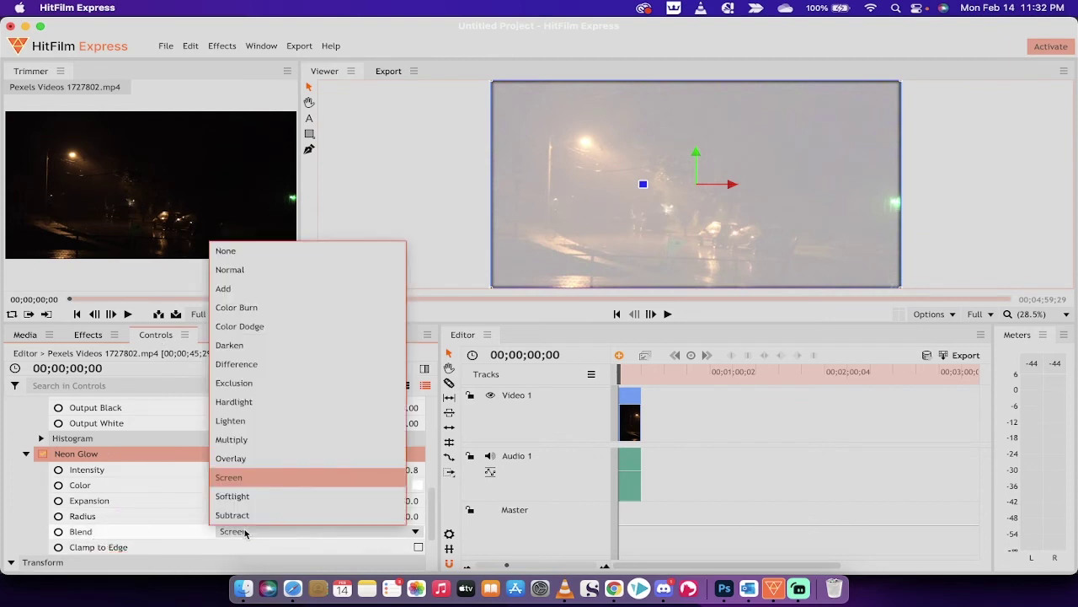
pyautogui.click(263, 463)
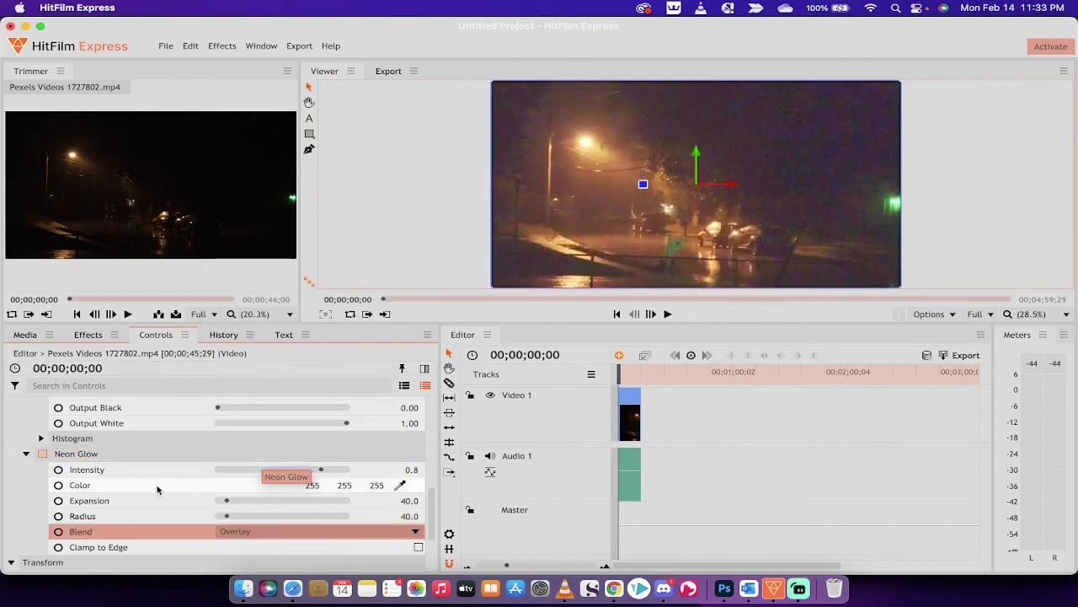
# - Toggle Neon Glow off and on to compare, then lower its Intensity to 0.4
pyautogui.click(42, 455)
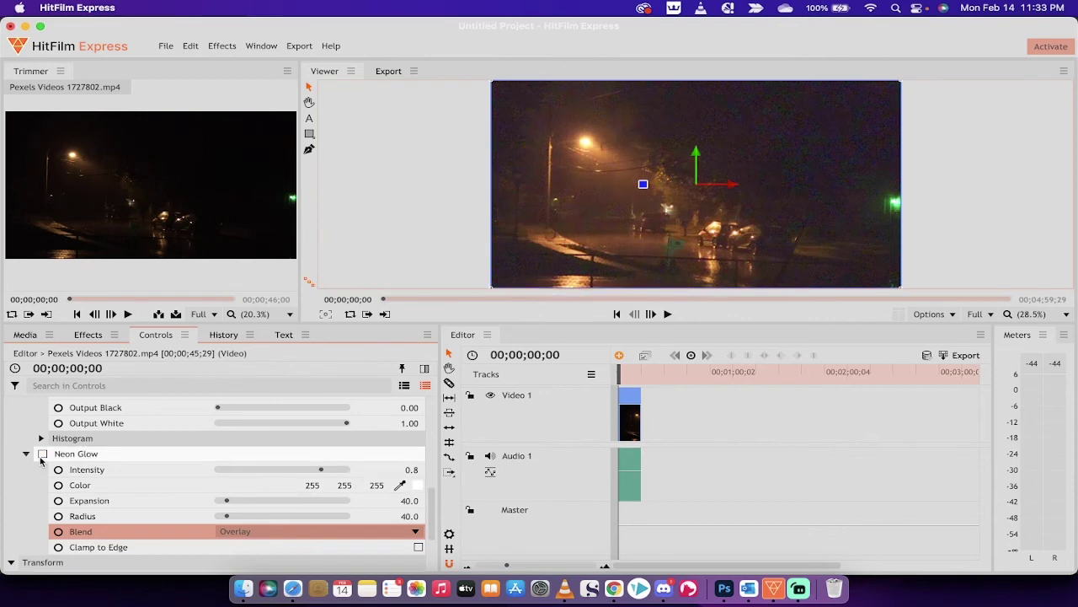
pyautogui.click(43, 455)
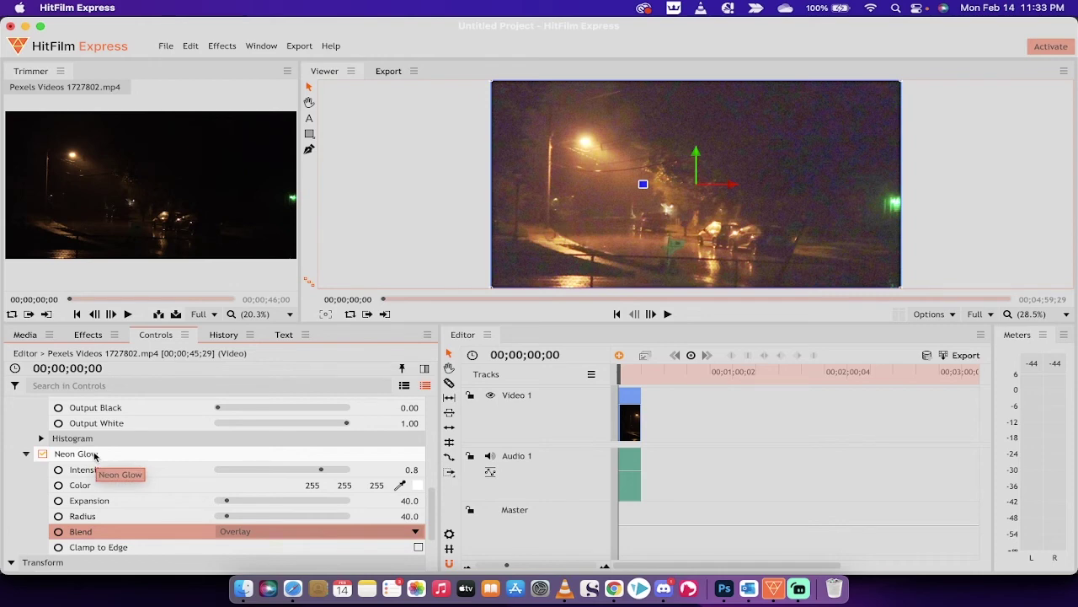
pyautogui.click(300, 472)
pyautogui.moveTo(299, 472); pyautogui.dragTo(281, 472)
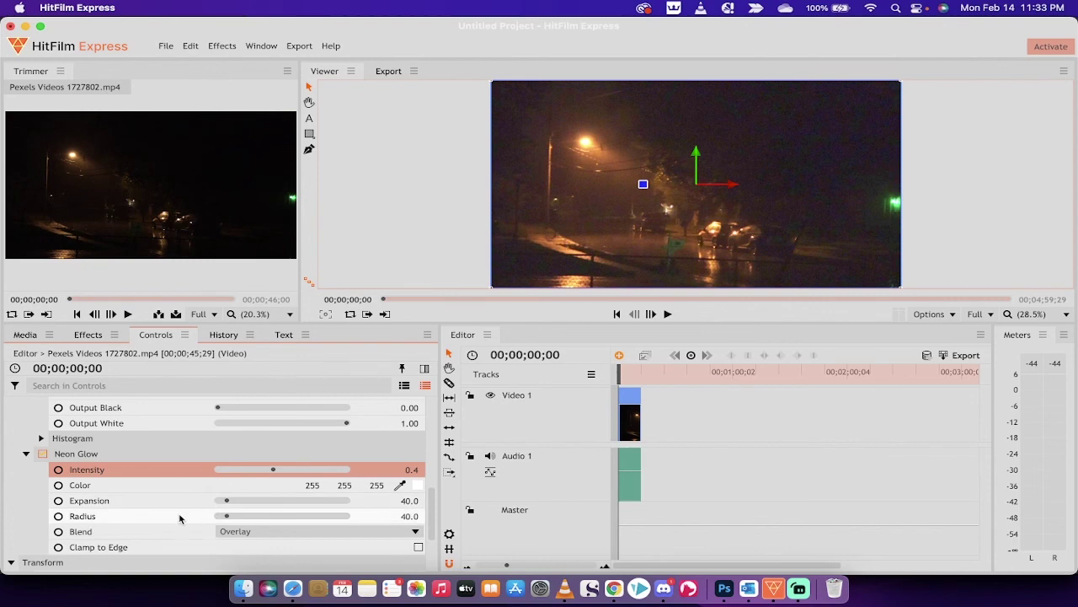
pyautogui.scroll(2, 136, 481)
pyautogui.scroll(3, 137, 481)
pyautogui.scroll(3, 135, 467)
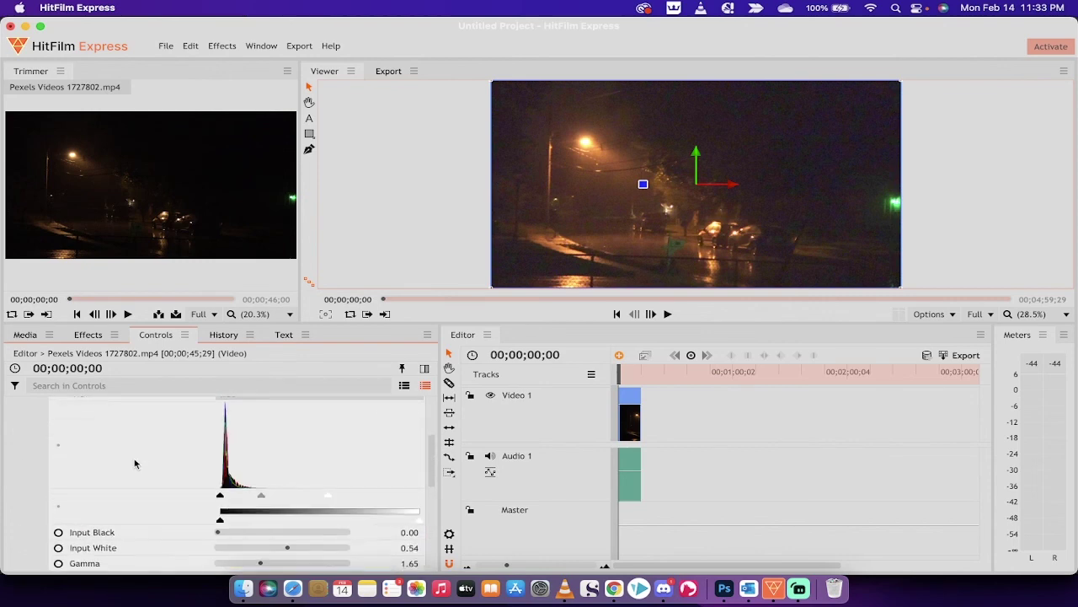
pyautogui.scroll(2, 135, 464)
pyautogui.scroll(1, 135, 463)
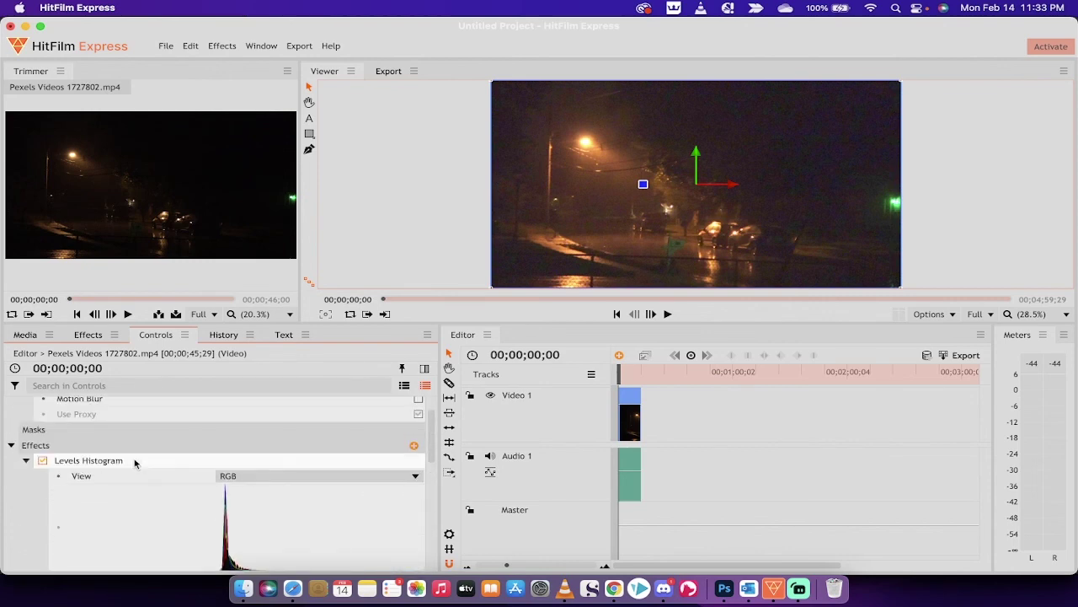
# - Compare the clip with Levels Histogram and Neon Glow toggled off, then set Neon Glow Intensity to 0.7
pyautogui.click(27, 461)
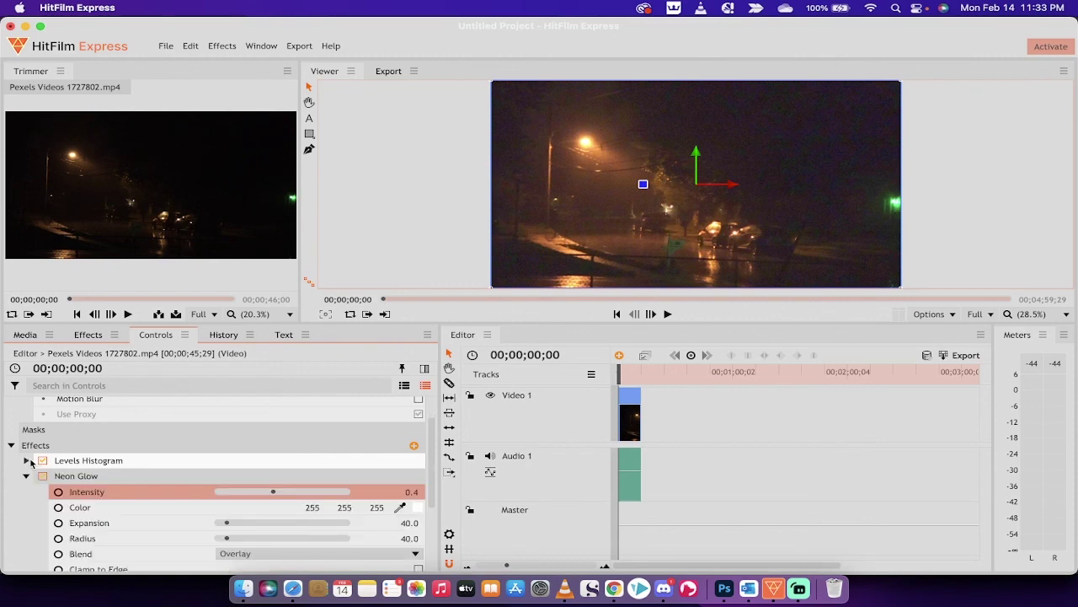
pyautogui.click(26, 476)
pyautogui.click(42, 461)
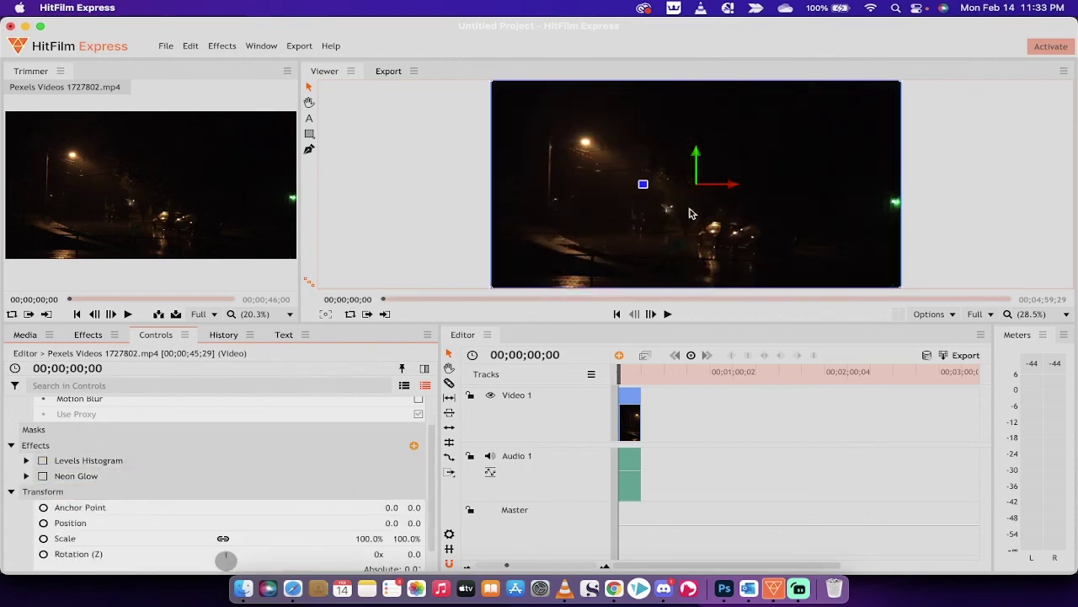
pyautogui.click(42, 461)
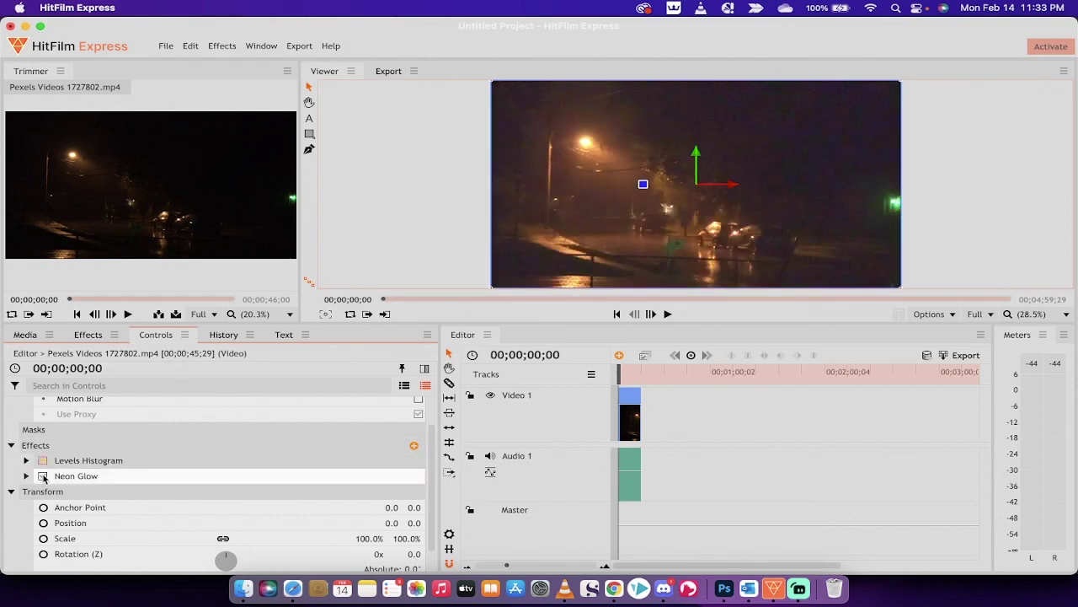
pyautogui.click(43, 477)
pyautogui.click(26, 476)
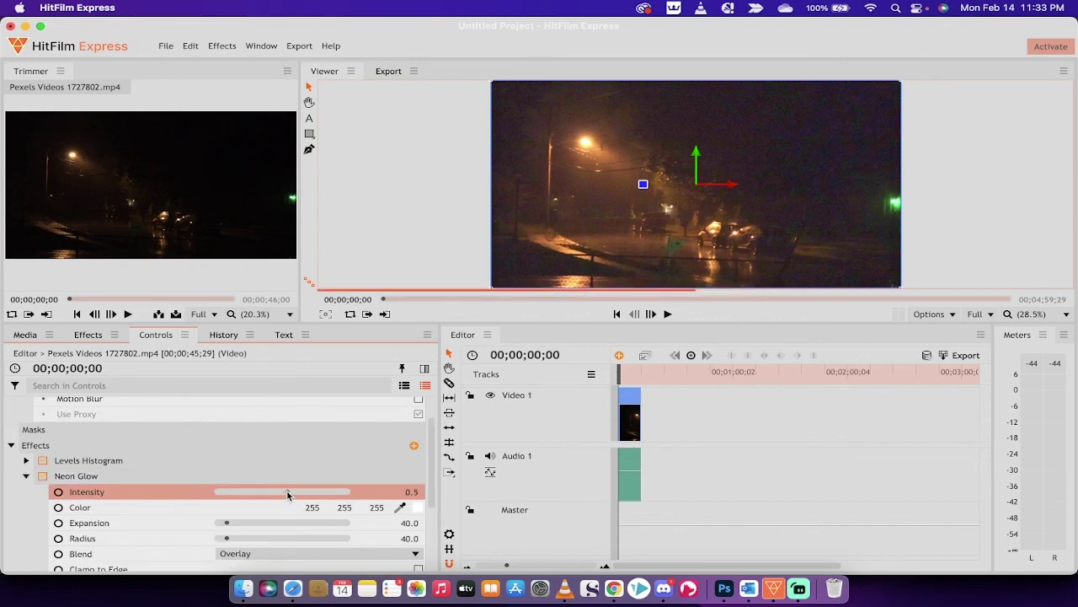
pyautogui.moveTo(283, 497); pyautogui.dragTo(309, 495)
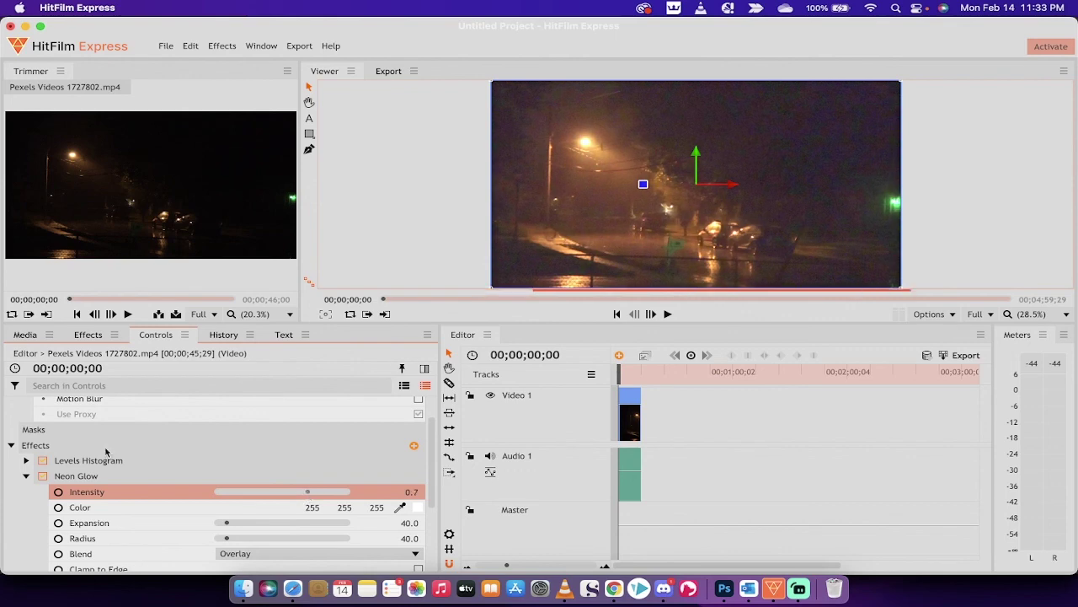